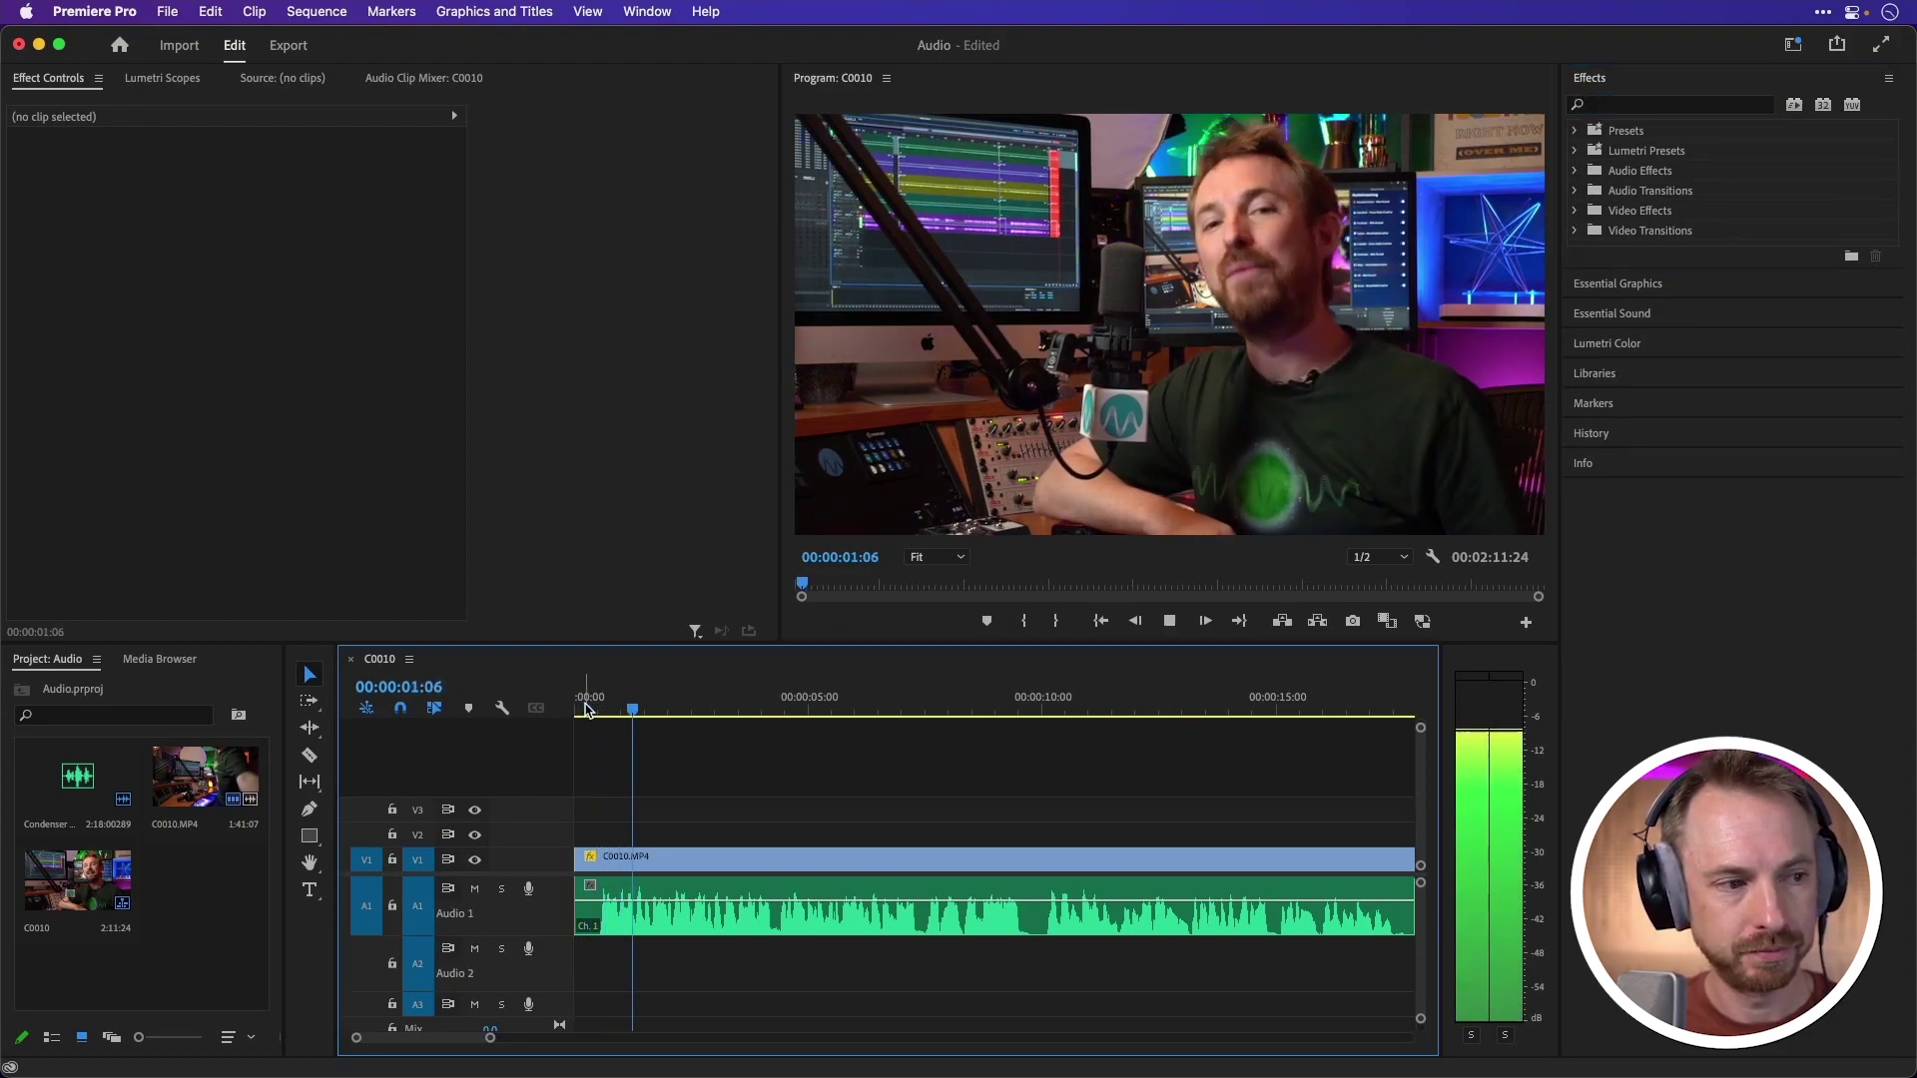
- Return the playhead to the sequence start and apply the Parametric Equalizer effect to the A1 audio clip
click(576, 706)
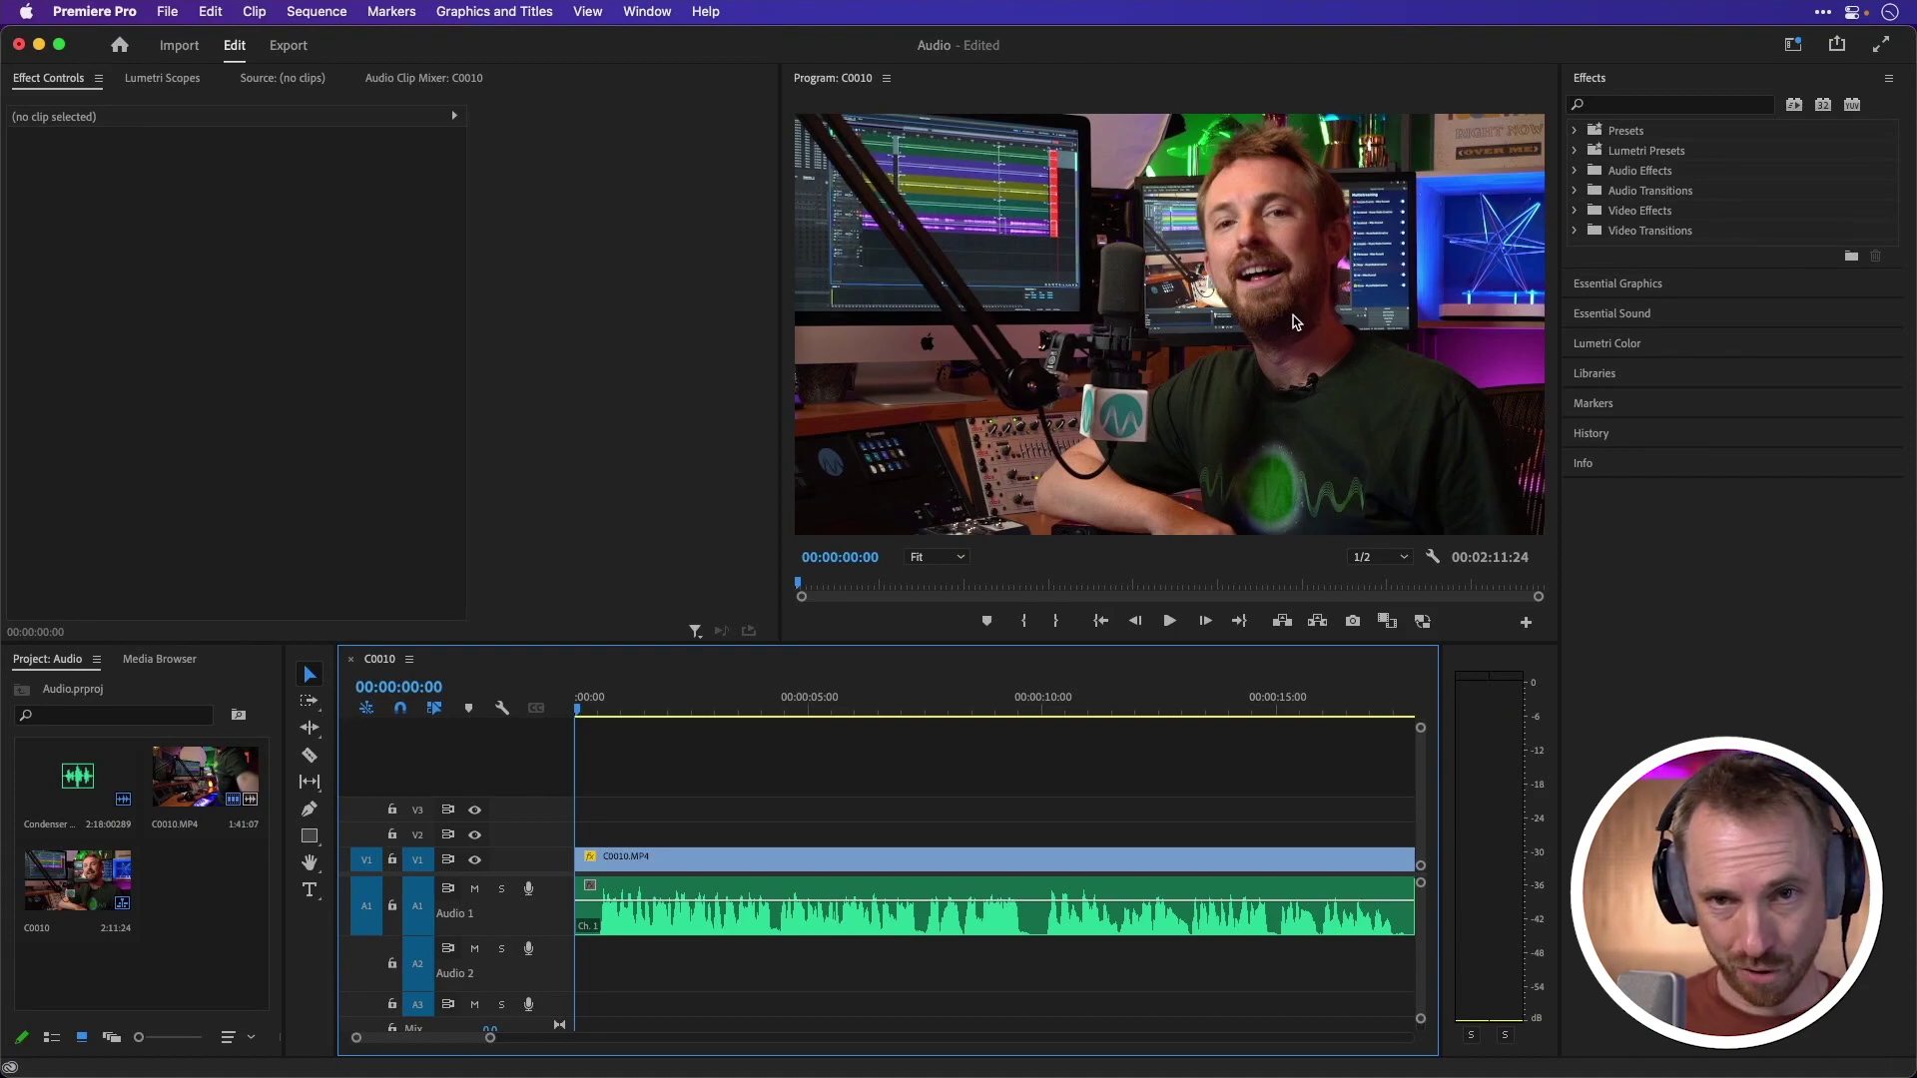
click(1589, 108)
text(par)
drag(1707, 213, 854, 885)
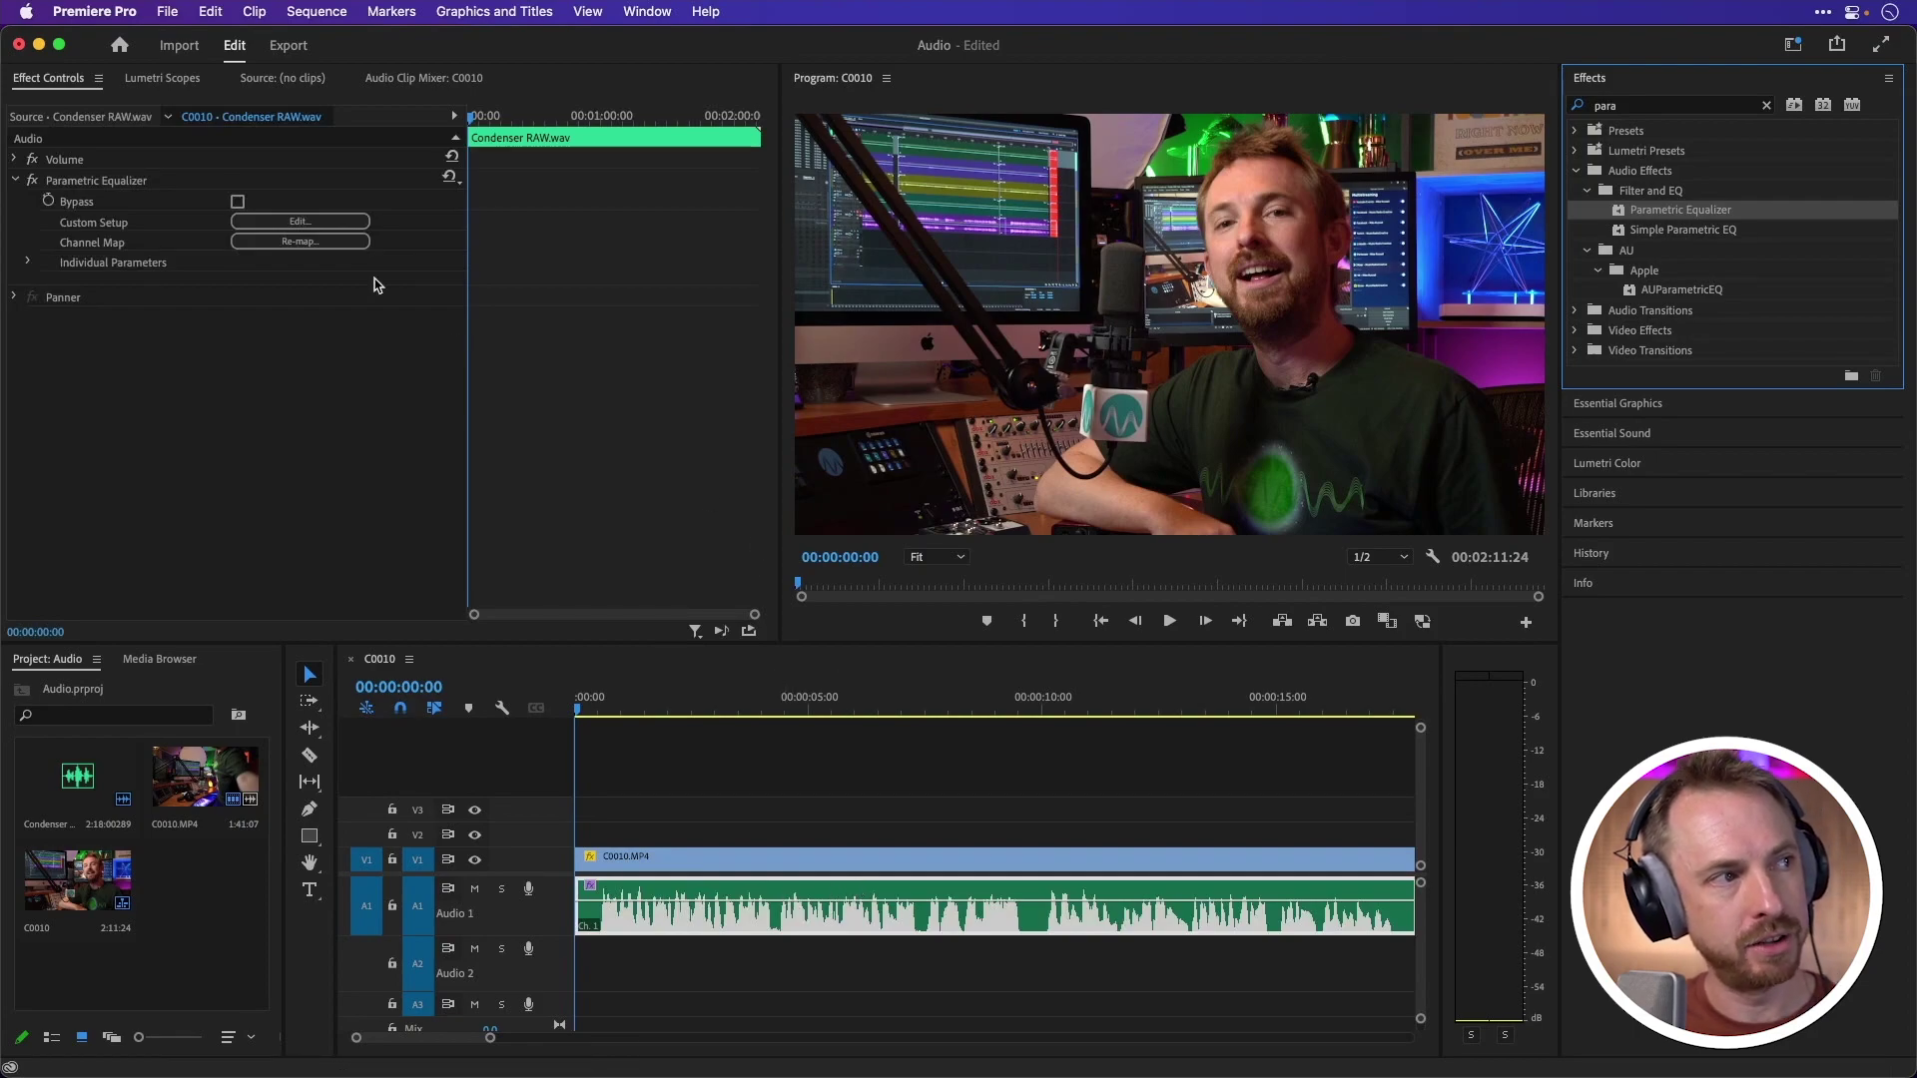
- In the Parametric Equalizer, raise the high shelf to about 6.3 dB near 6500 Hz, enable a high-pass at about 190 Hz, and audition it
click(288, 221)
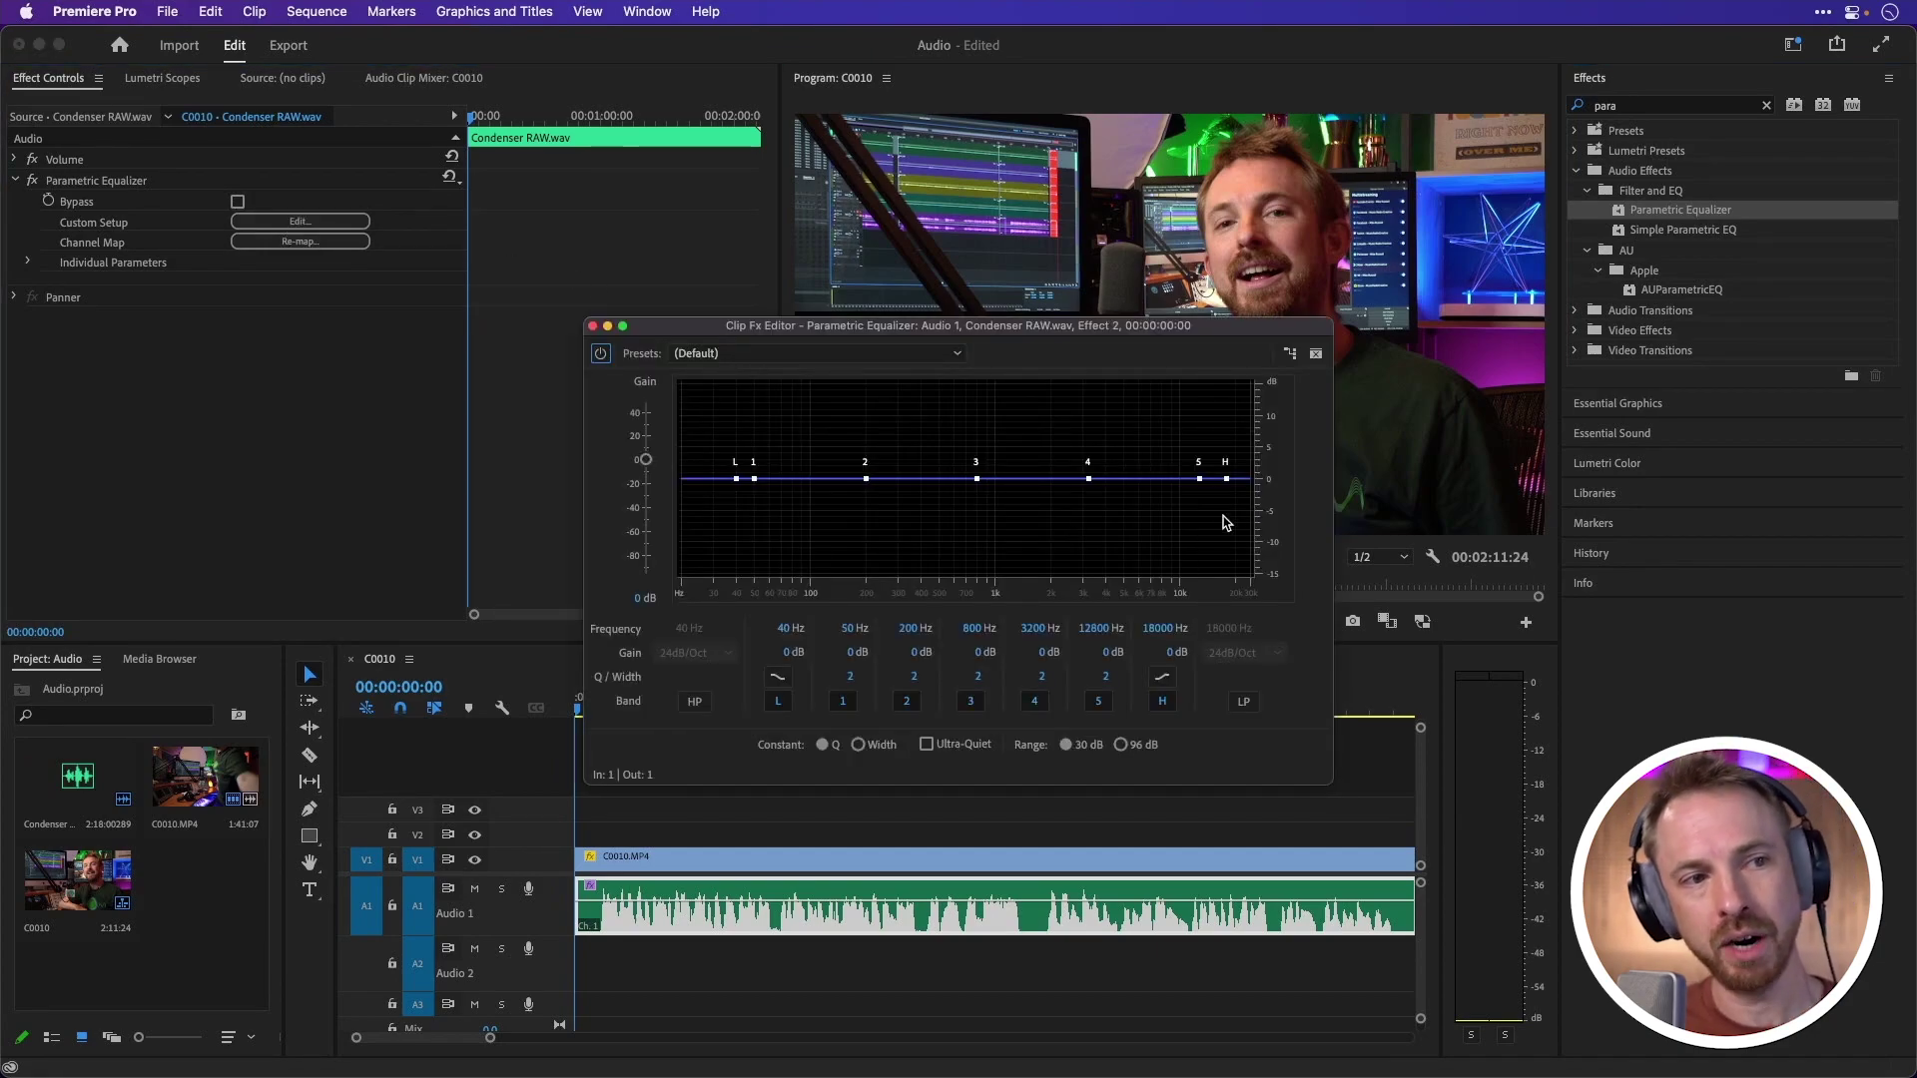
drag(1225, 480, 1145, 438)
click(695, 701)
drag(736, 480, 873, 493)
key(space)
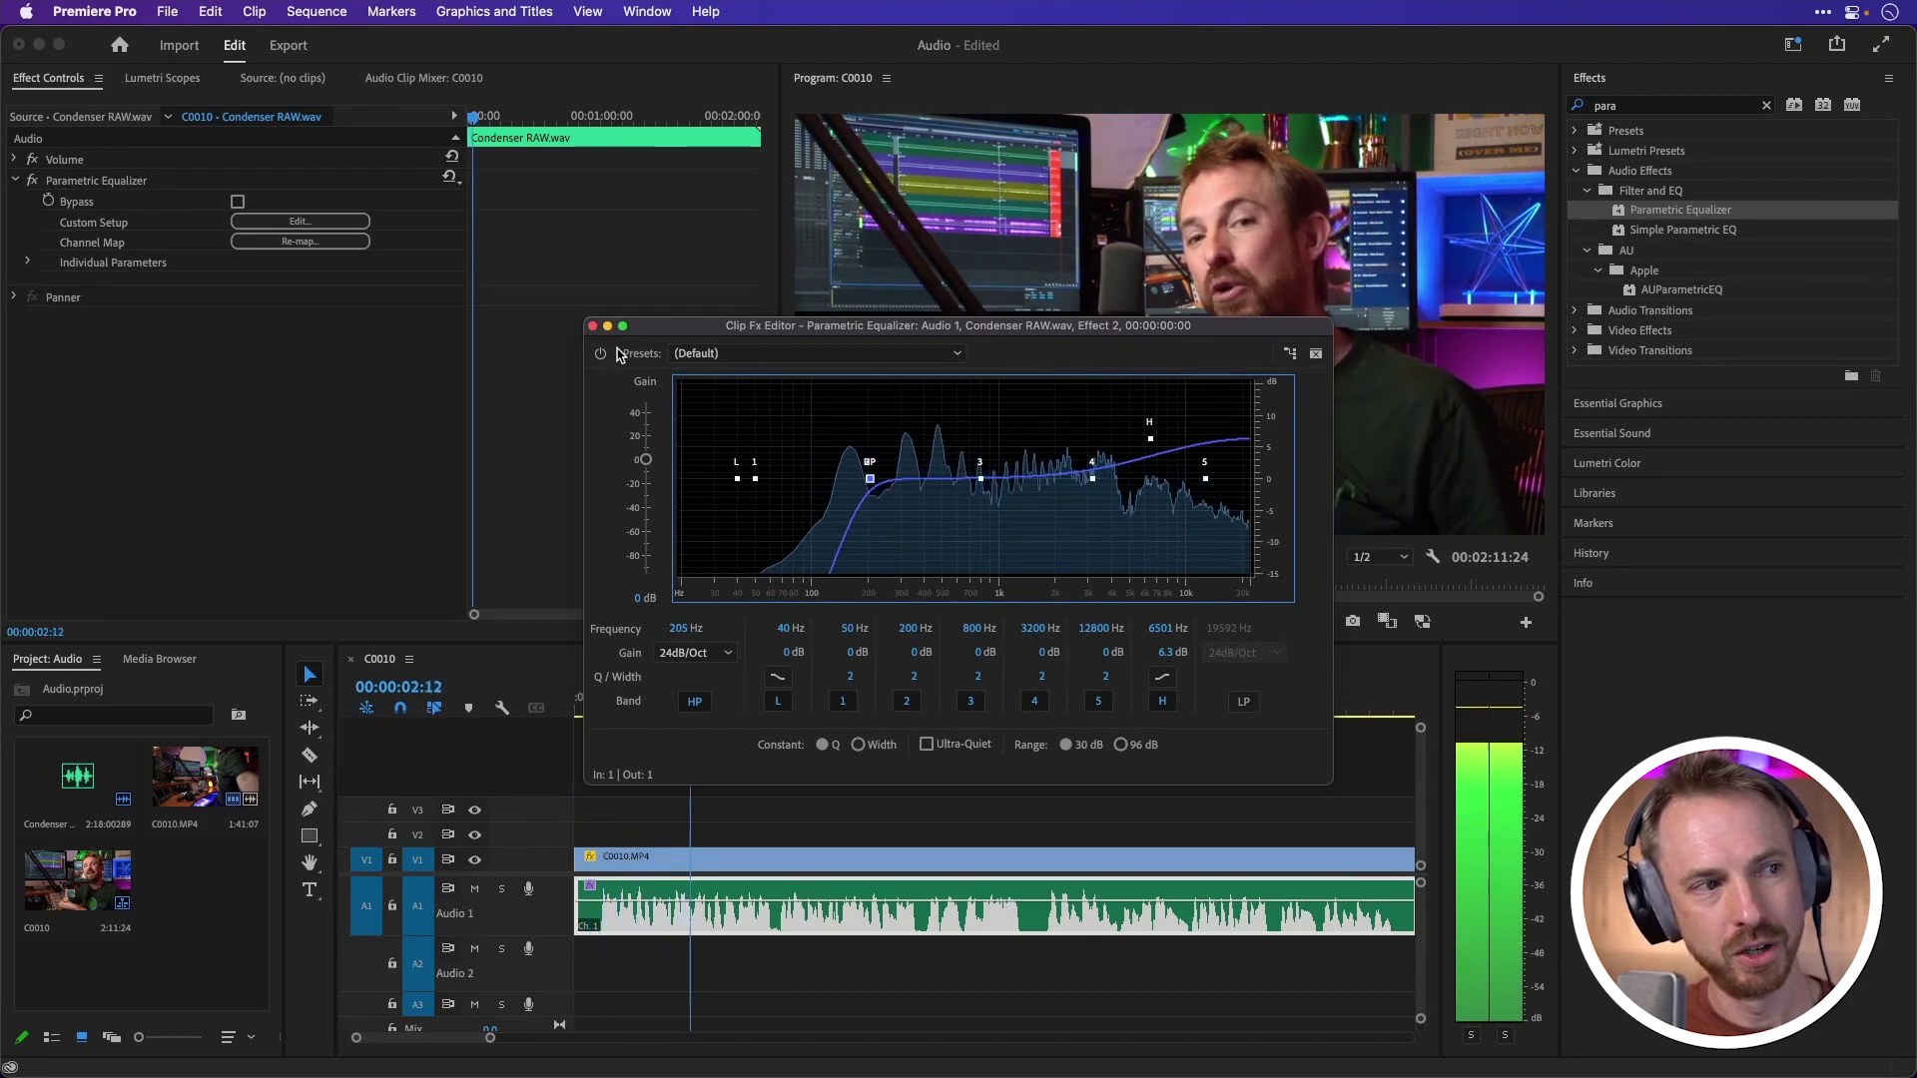
key(space)
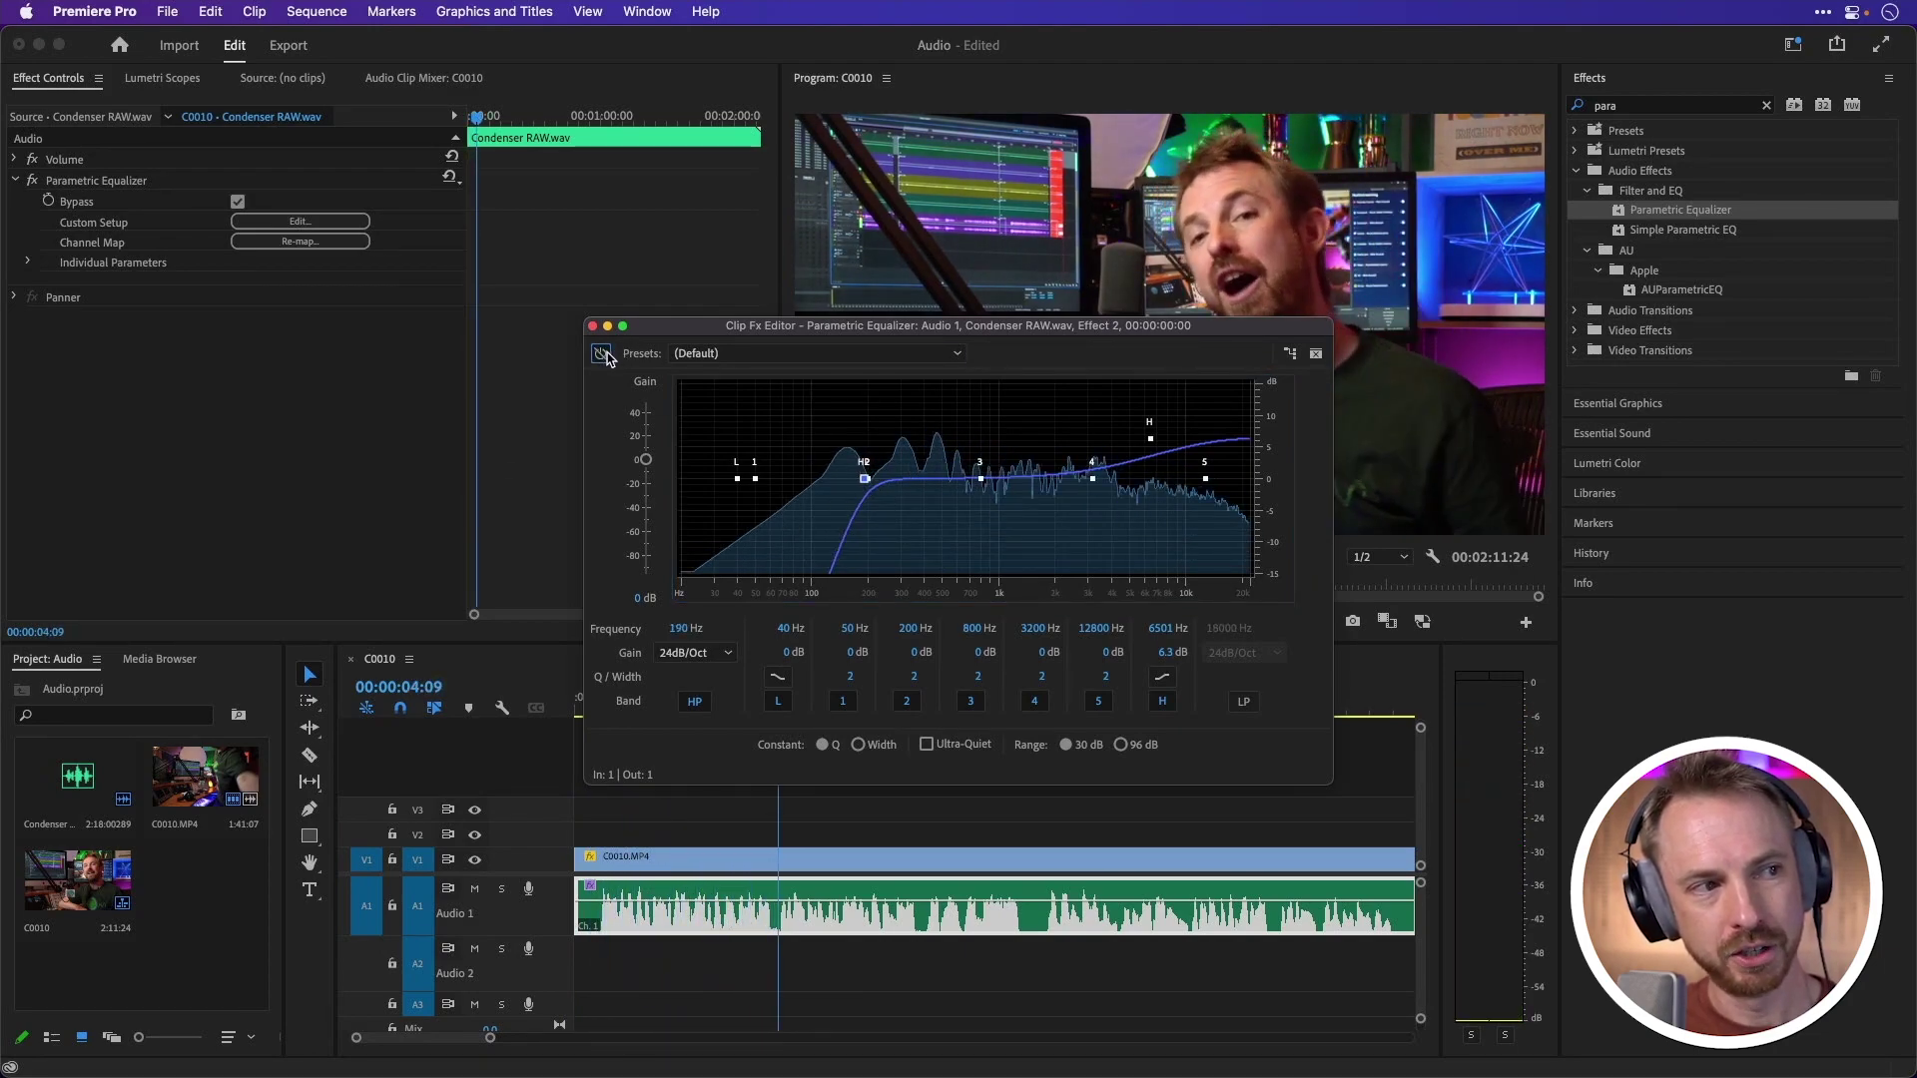
- Uncover the timeline, return the playhead to the sequence start, and close the Parametric Equalizer editor
drag(778, 326, 531, 175)
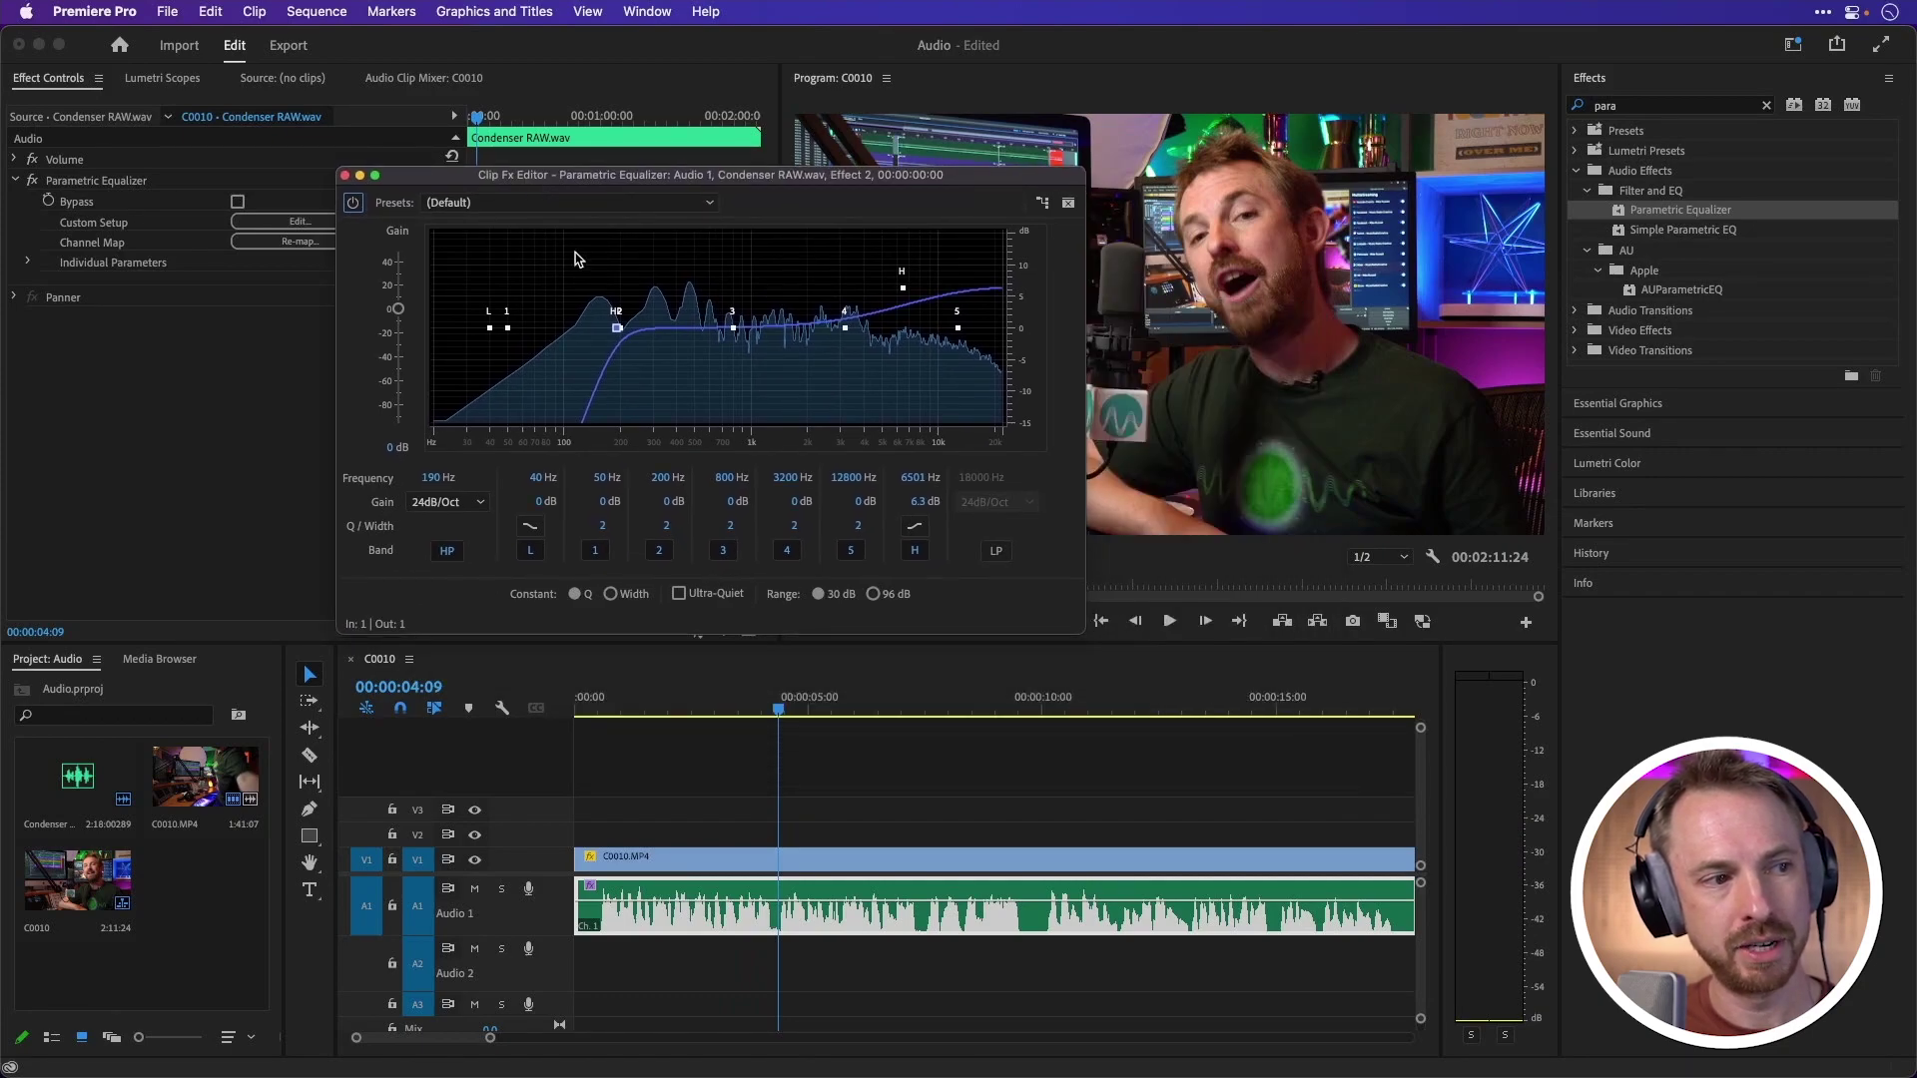
drag(654, 702, 576, 704)
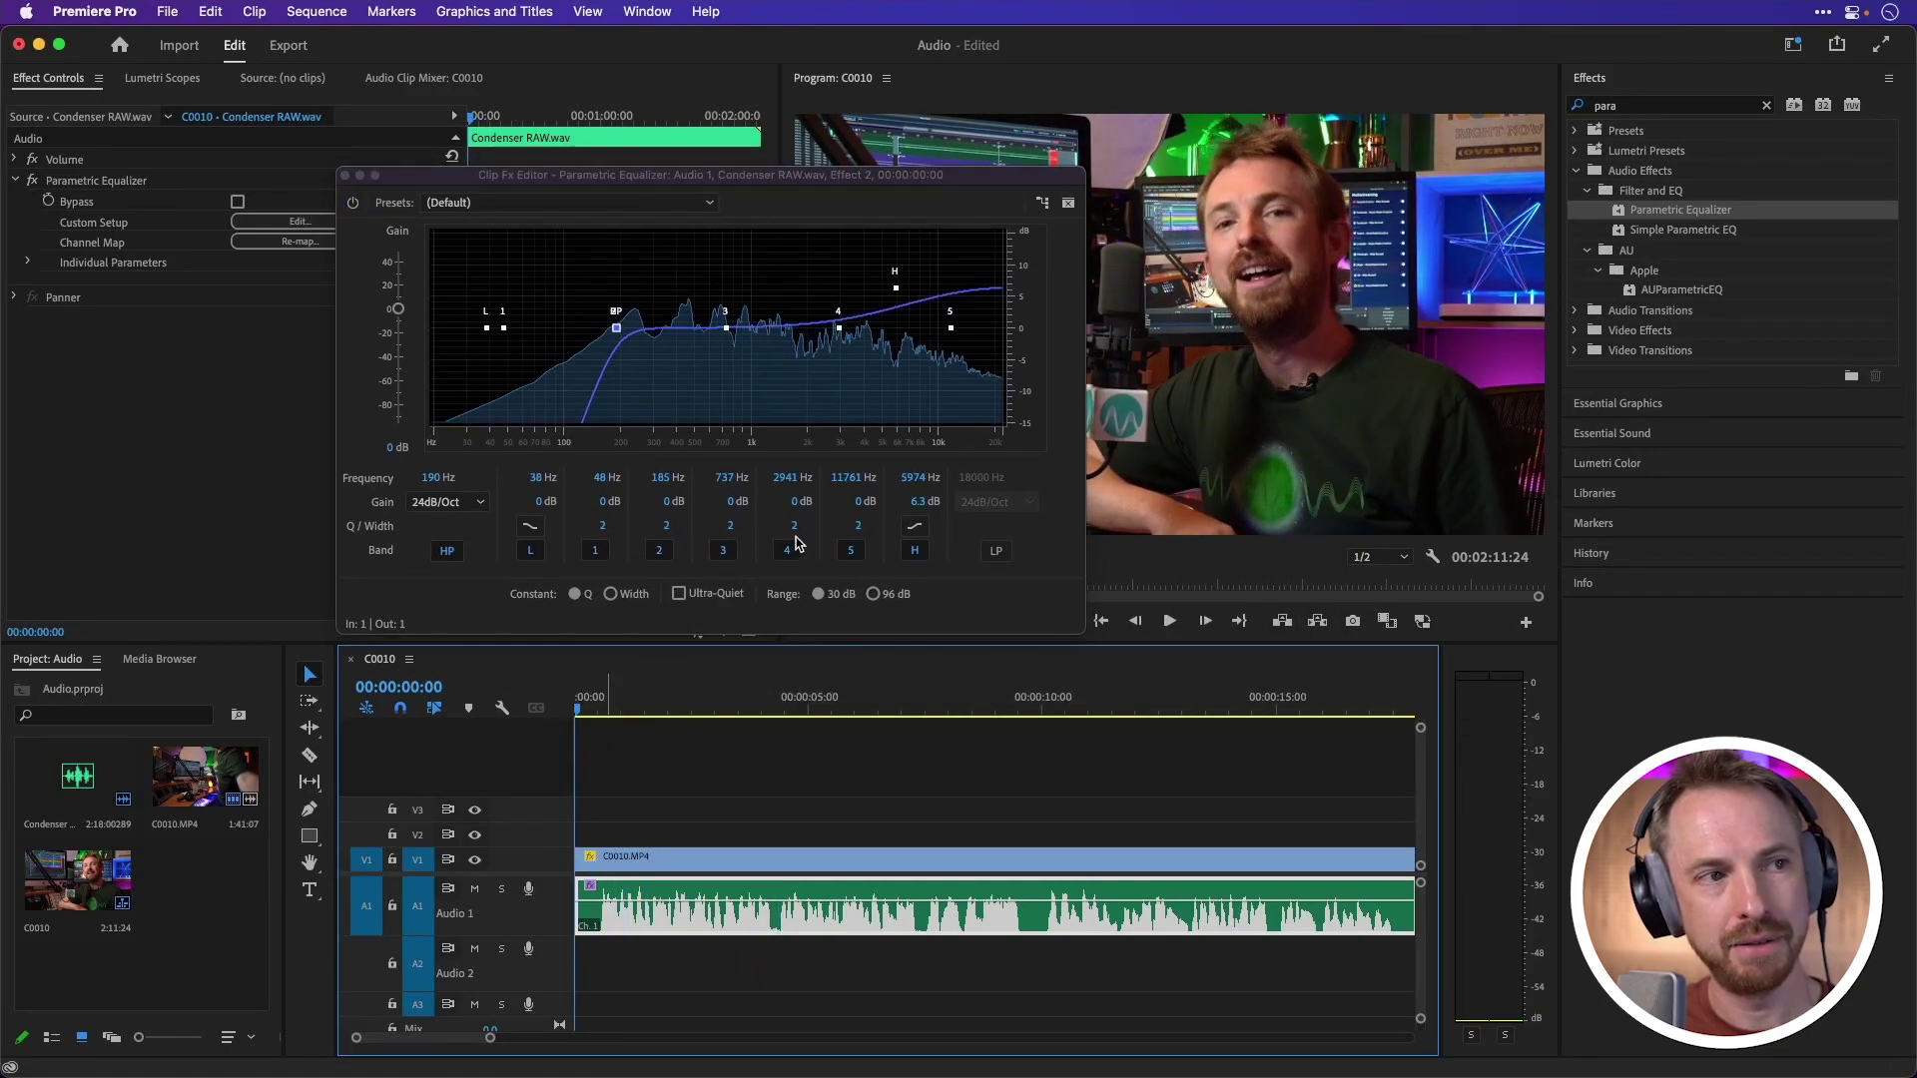
click(344, 176)
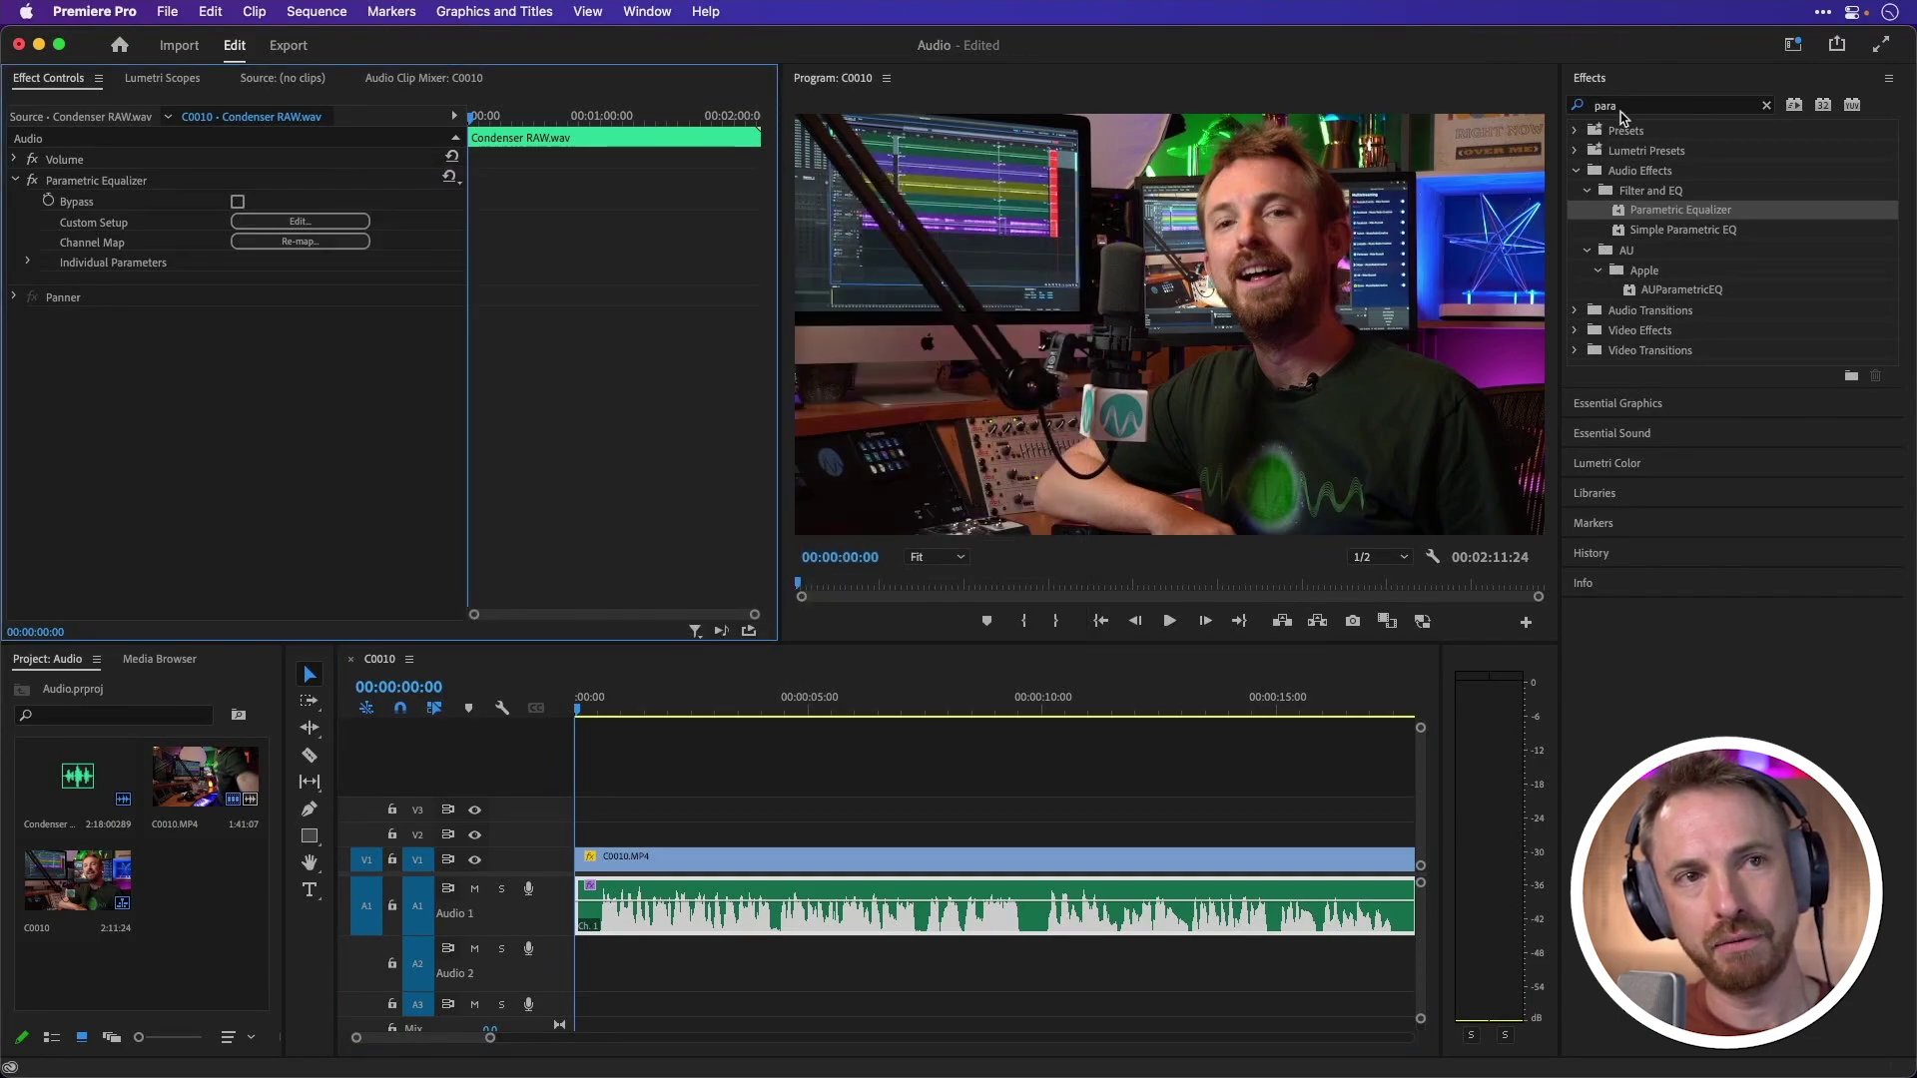
- Search the effects for "dyn" and apply the Dynamics audio effect to the A1 clip
click(1562, 108)
text(dyn)
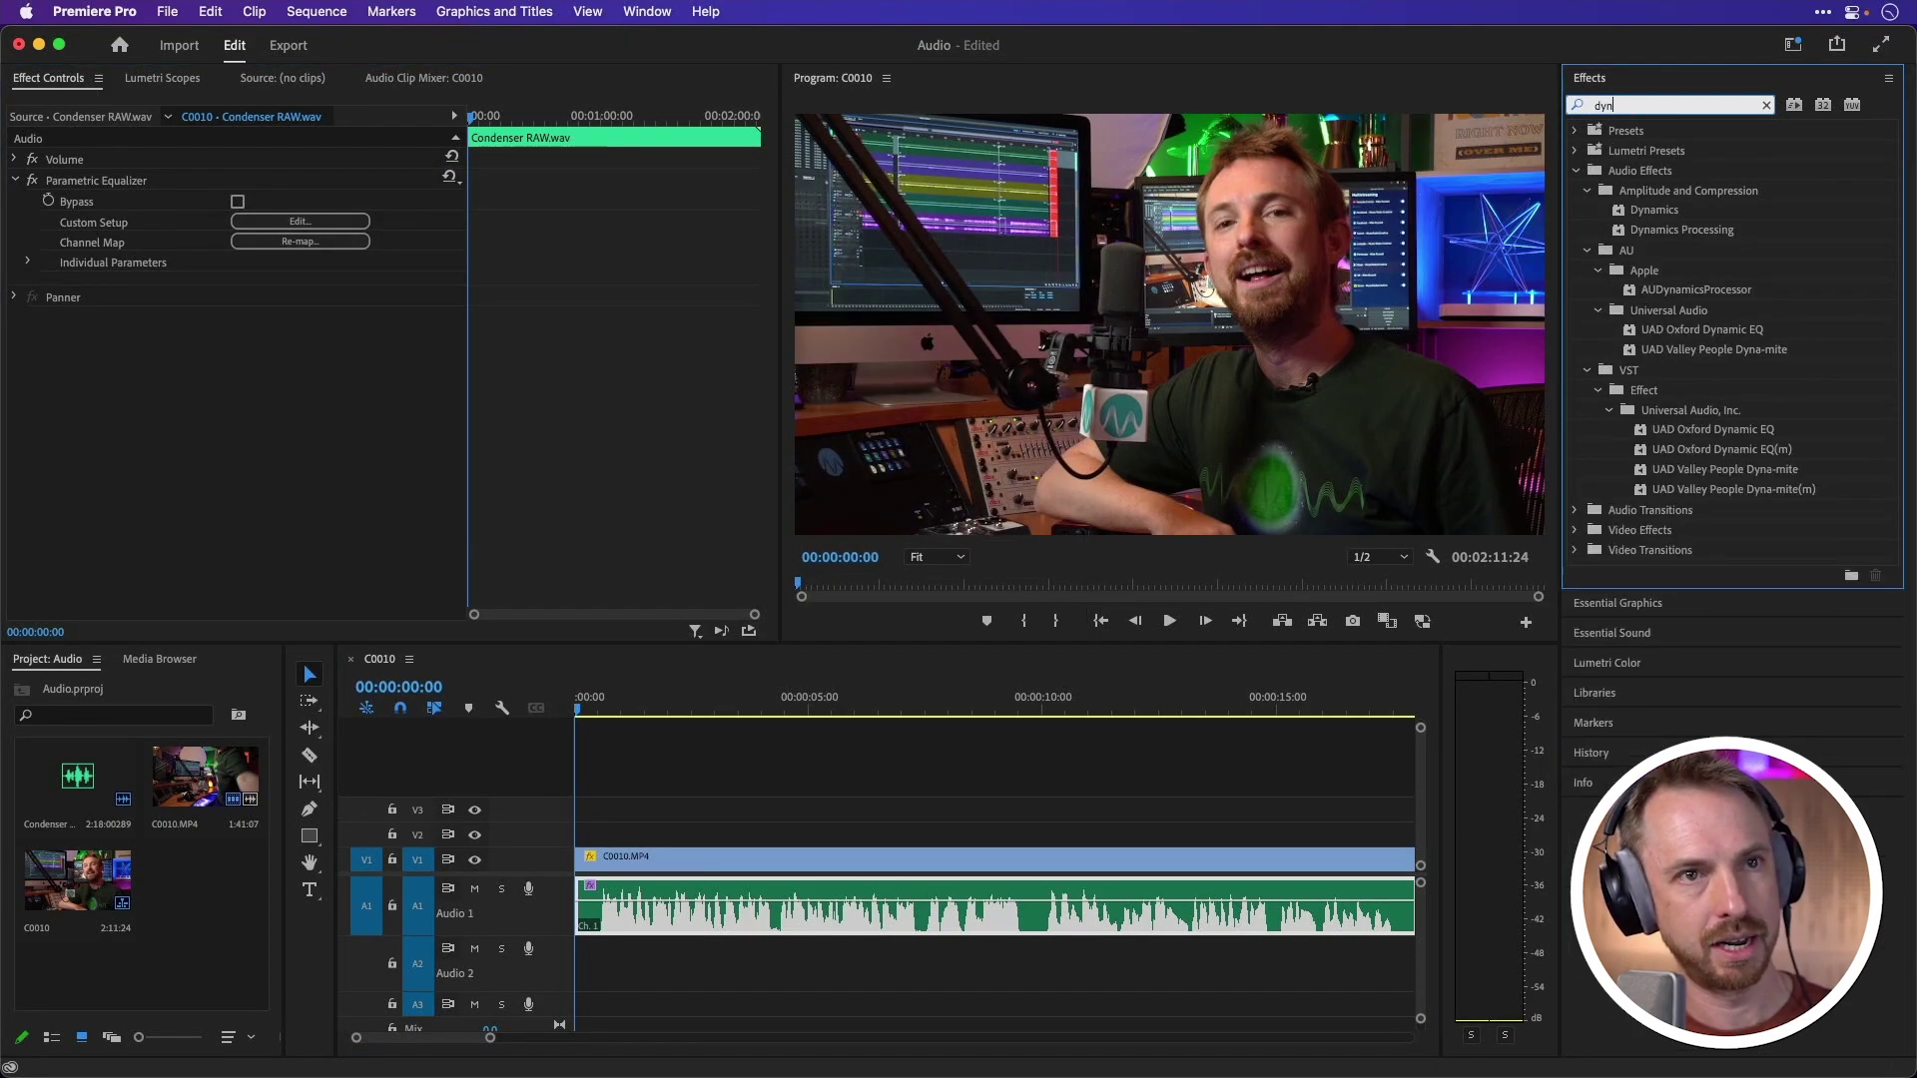
click(1685, 210)
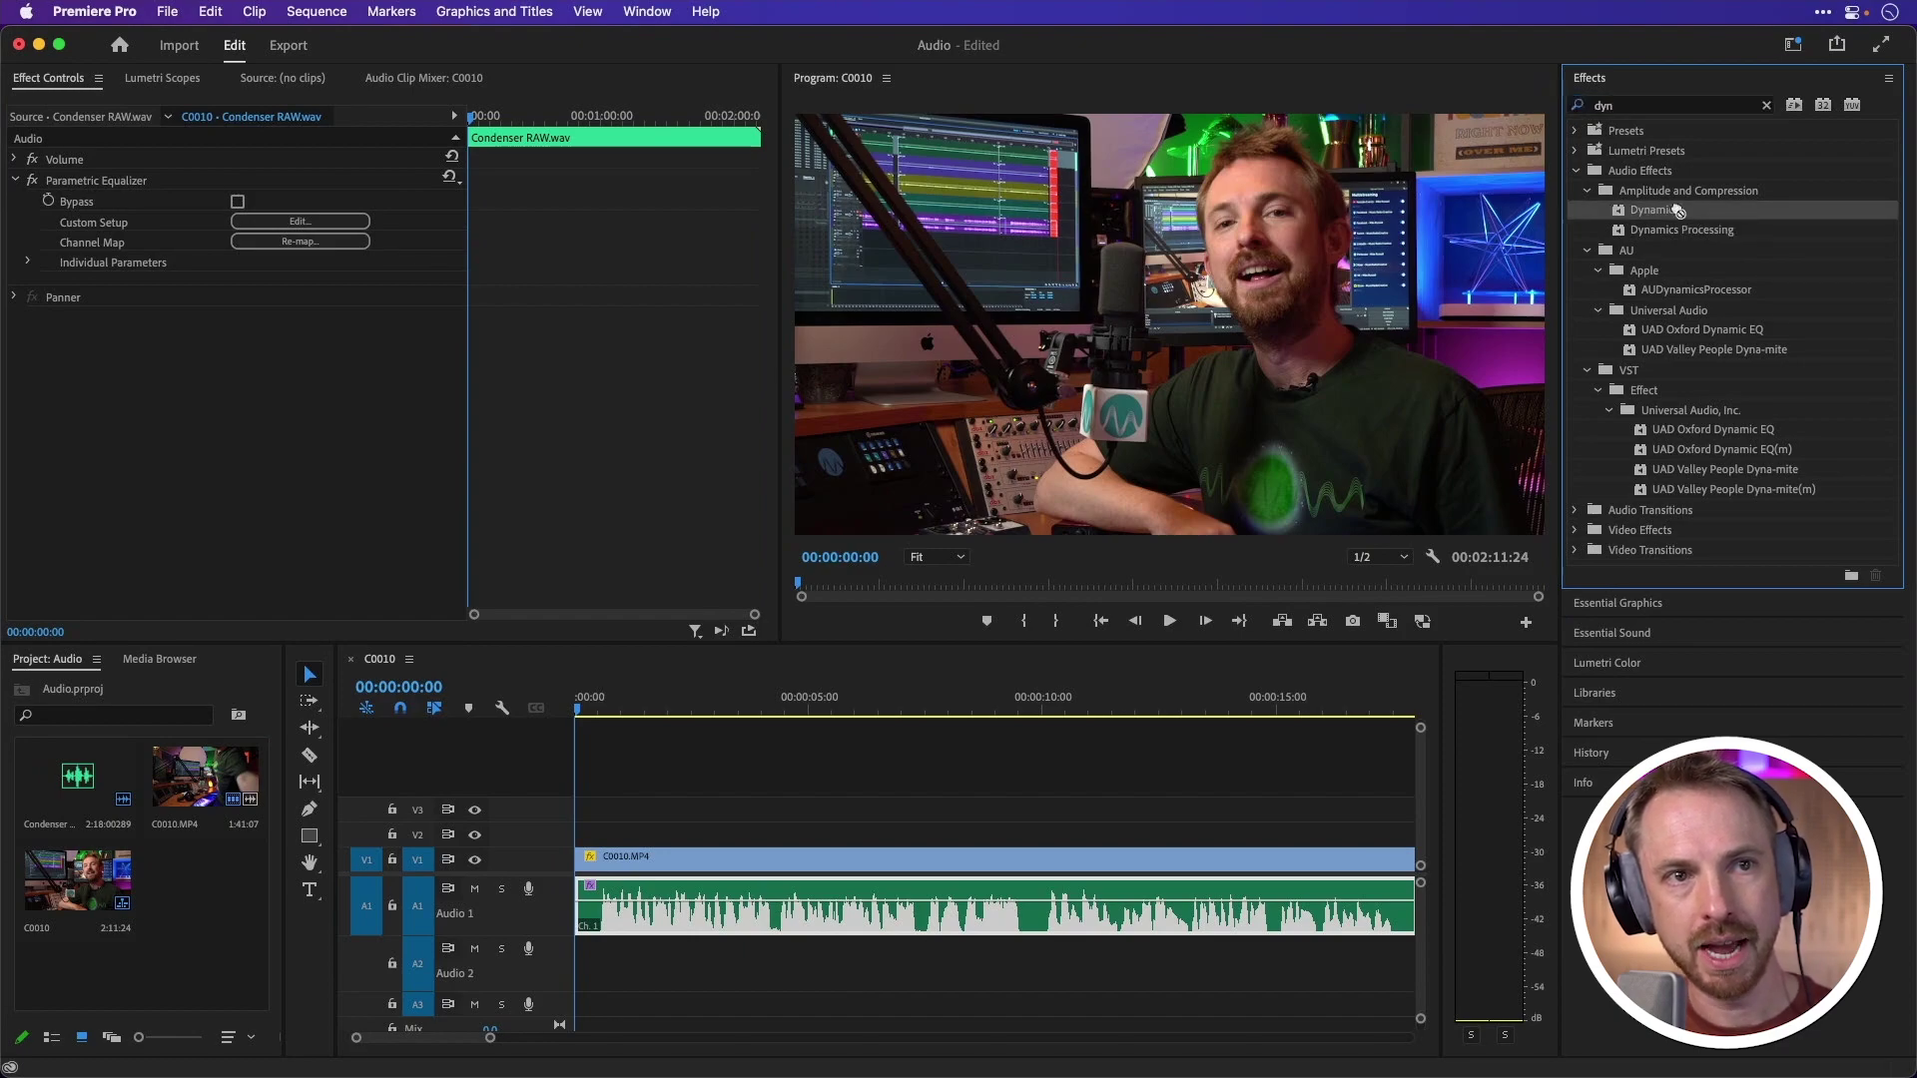
drag(1614, 257, 899, 905)
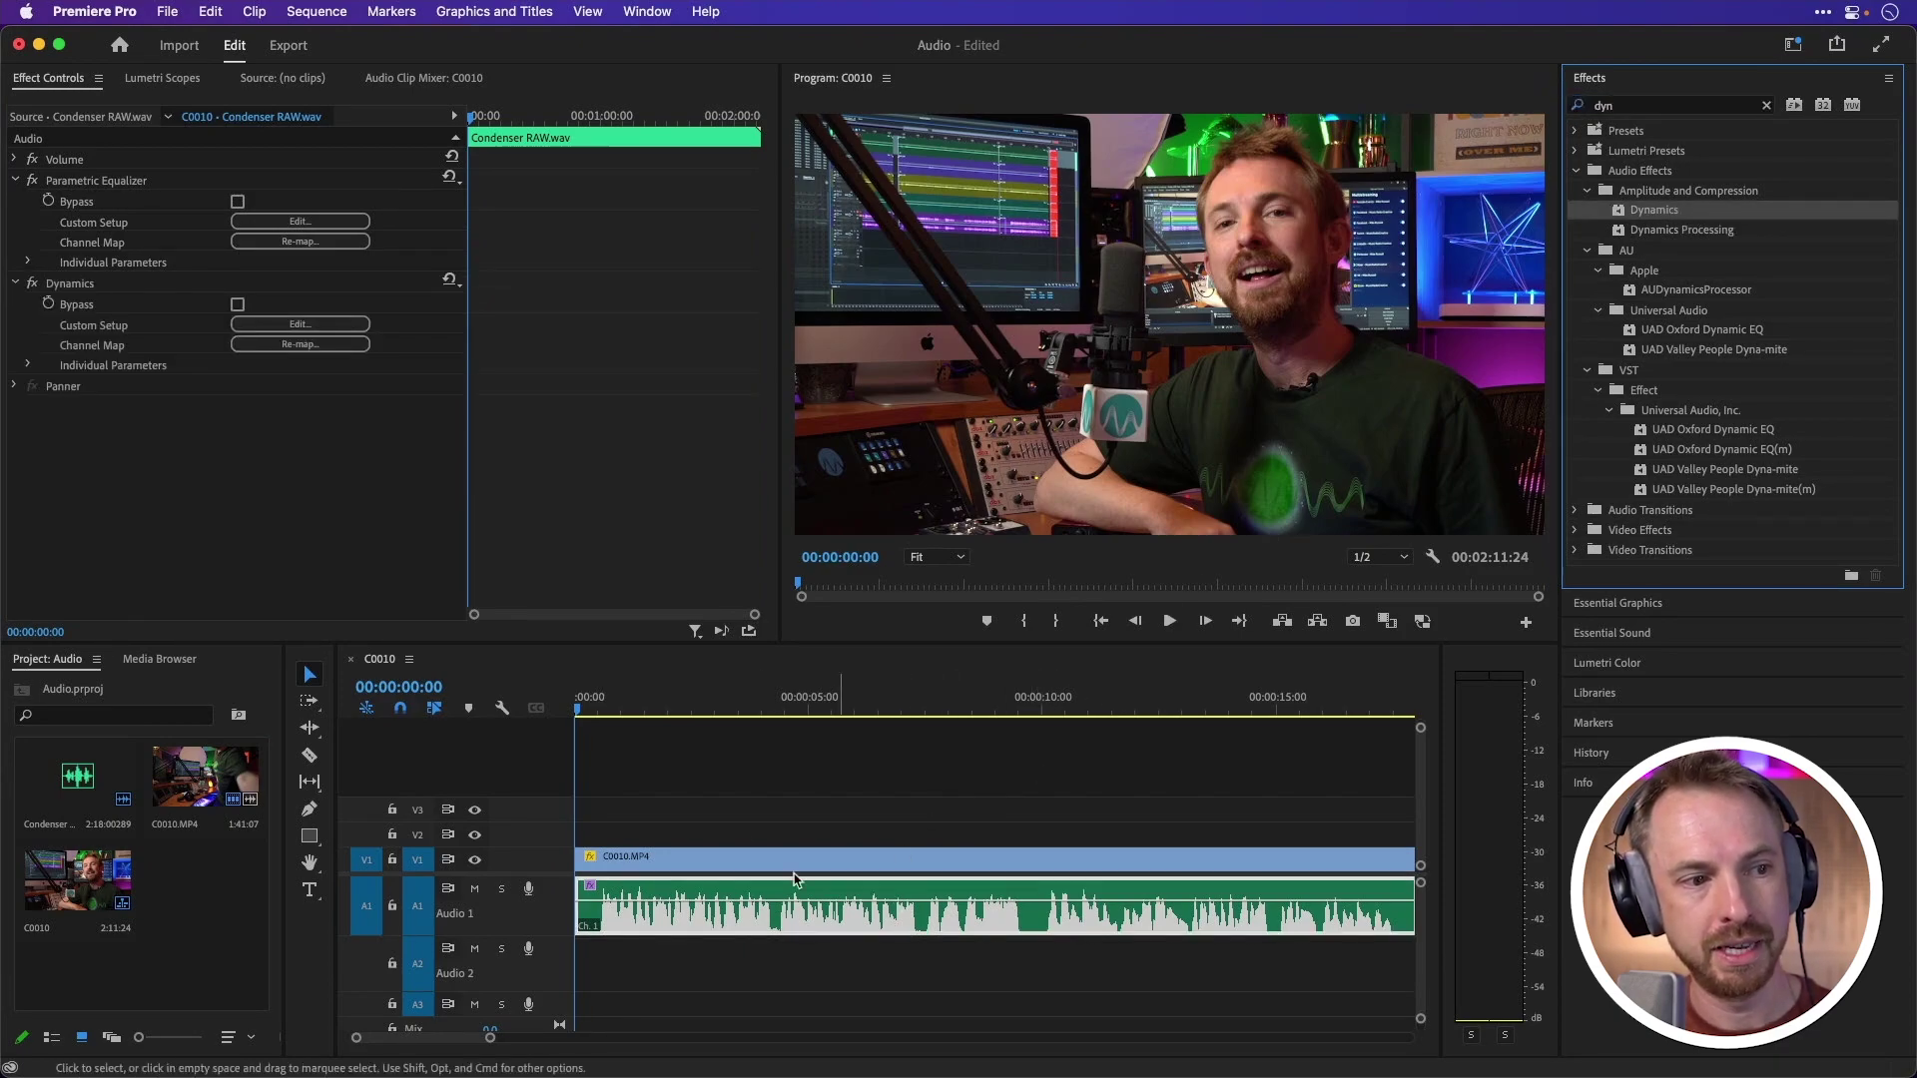
- Open the Dynamics effect's custom setup and enable its compressor with a ratio of 2.5
click(299, 324)
click(927, 390)
drag(992, 471, 996, 424)
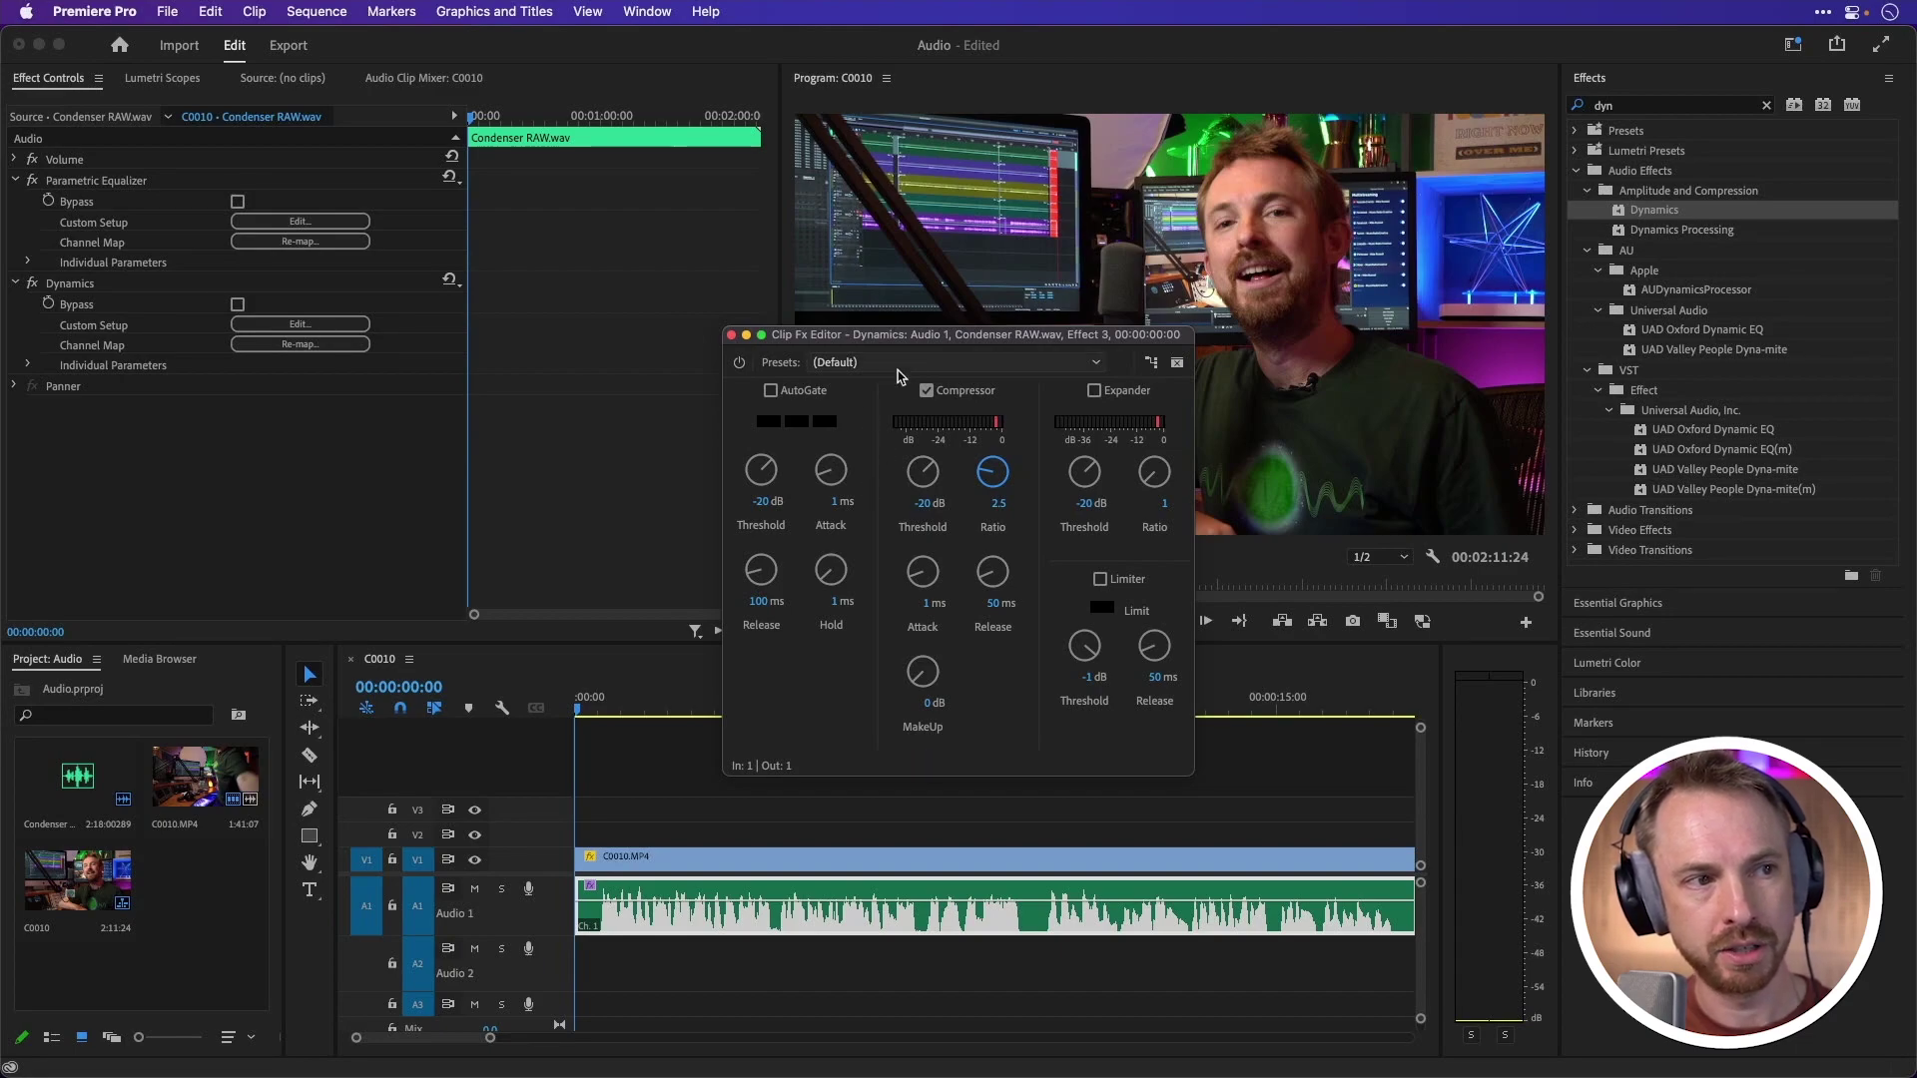
- Enable AutoGate in Dynamics with a threshold of about -32.8 dB and audition the gated voice
click(771, 390)
drag(764, 472, 782, 540)
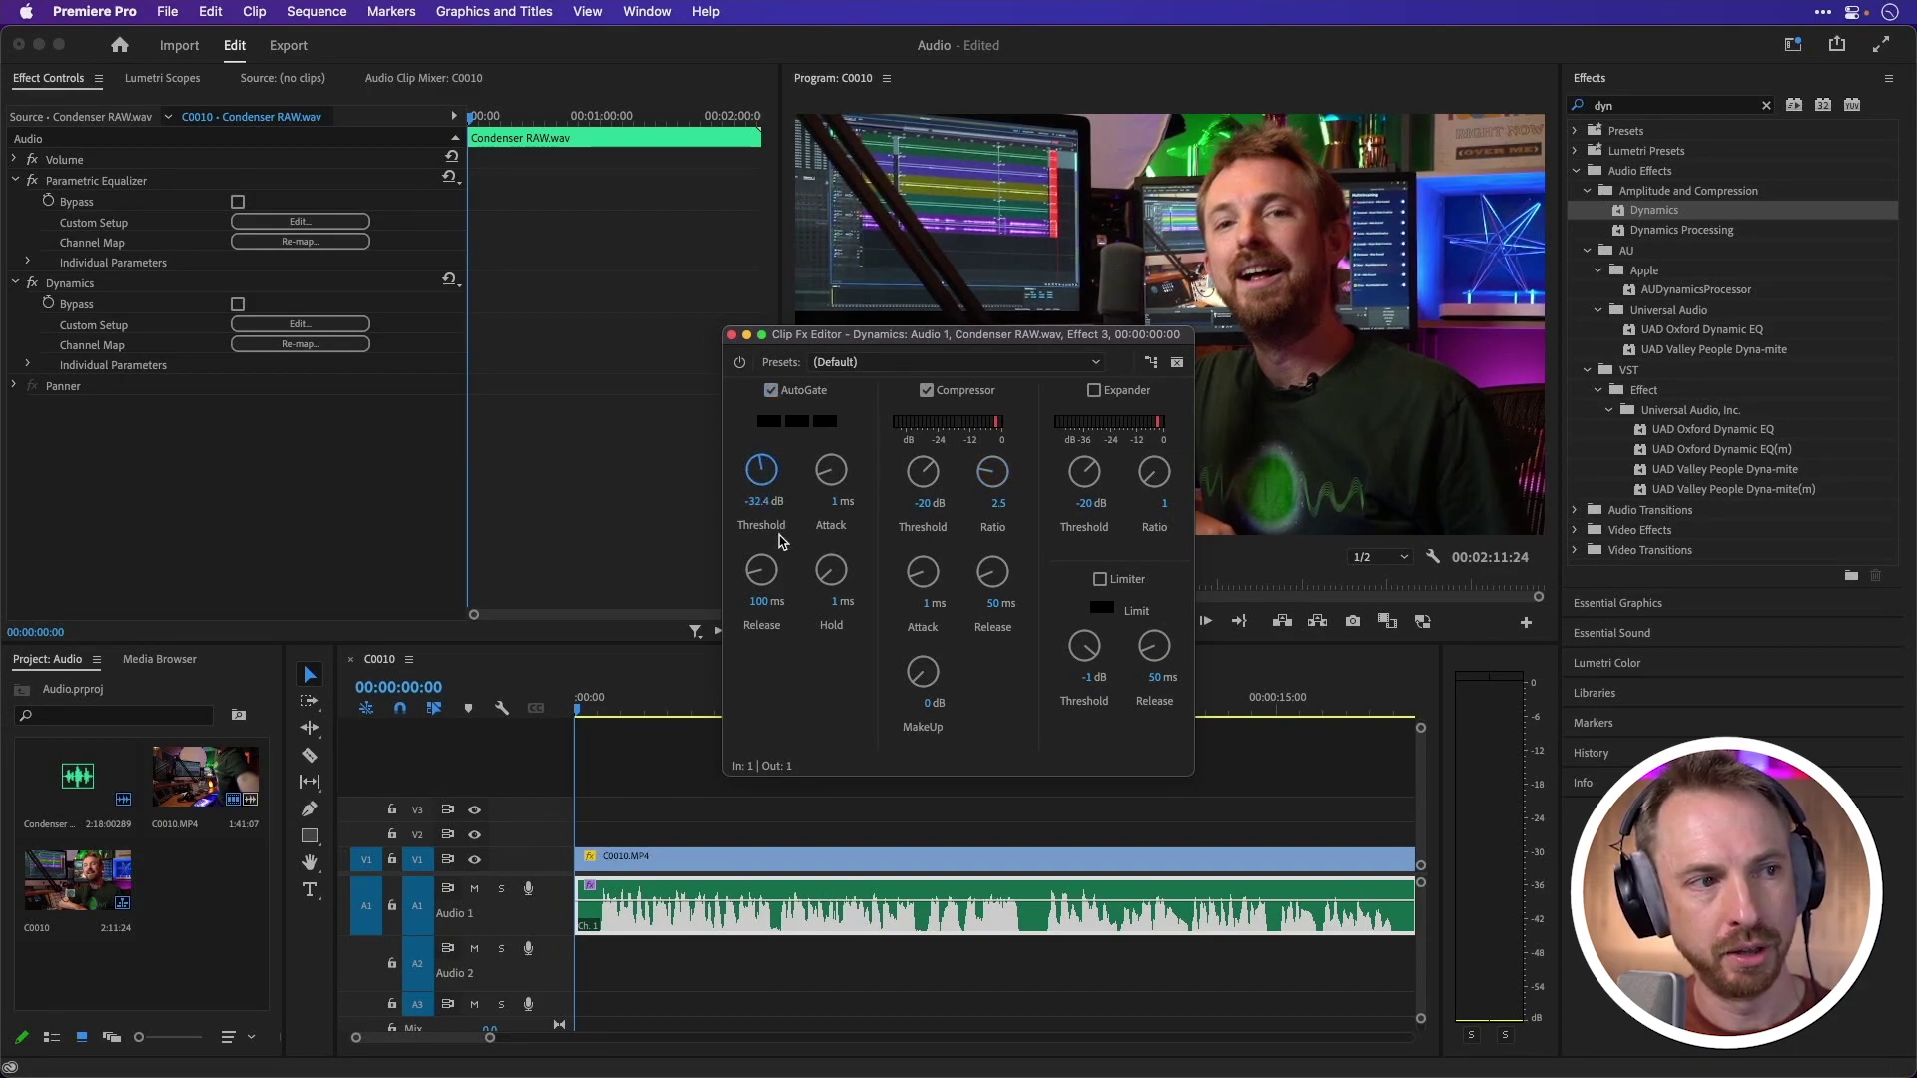
key(space)
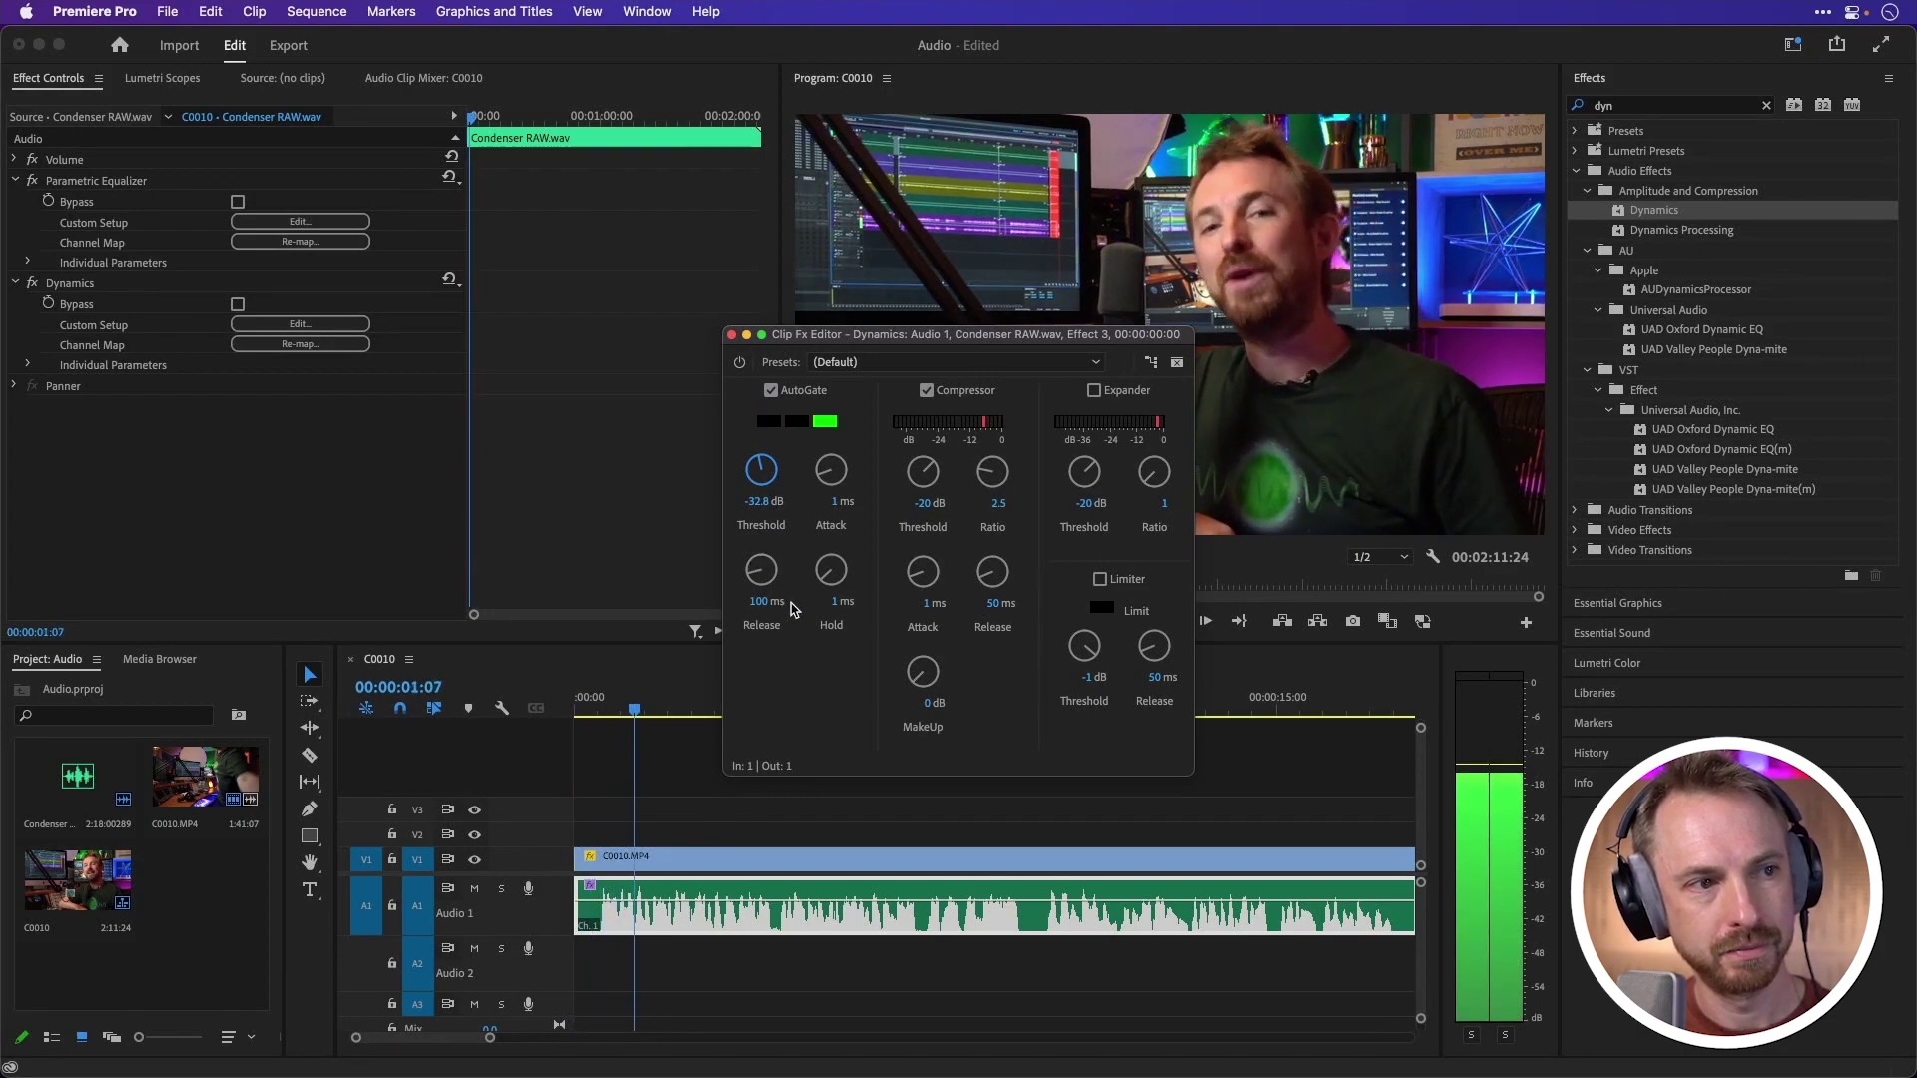
key(space)
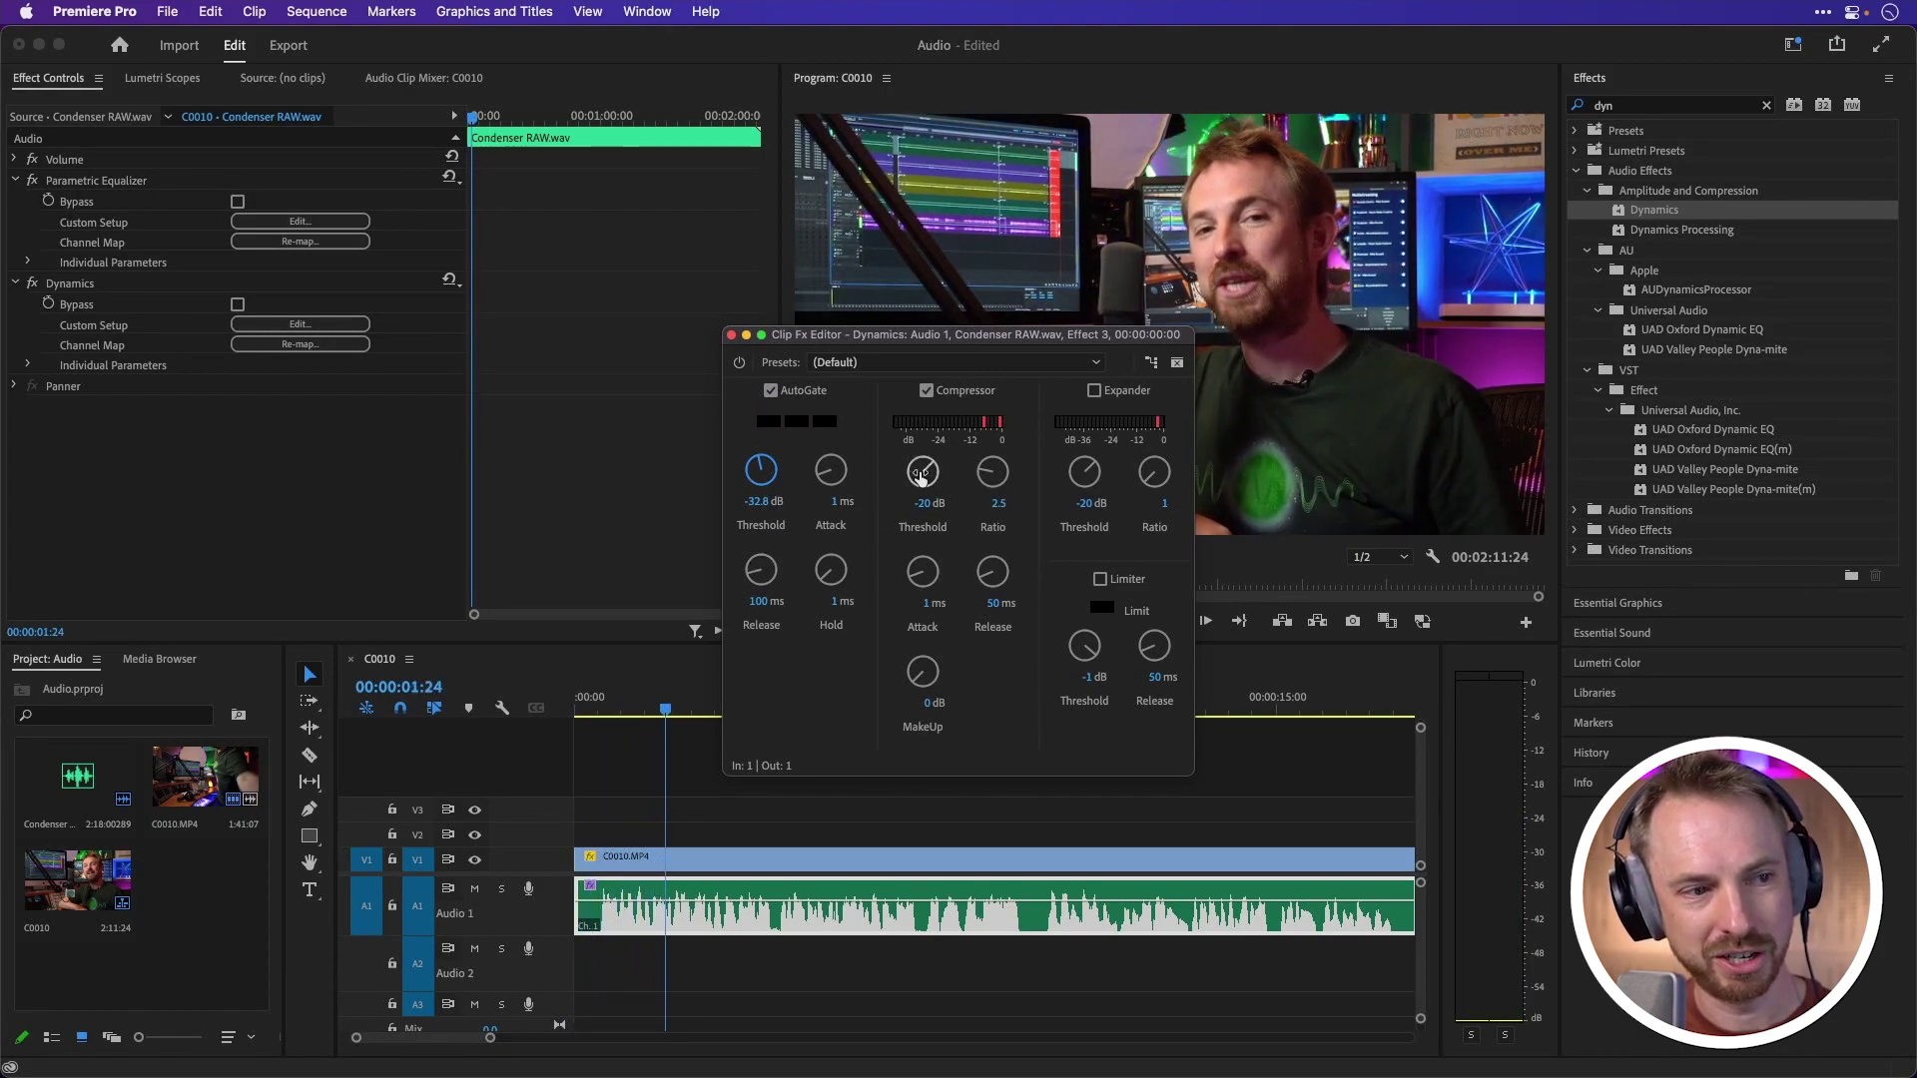
- Set the compressor threshold to about -13.9 dB, audition the clip, and close the Dynamics editor
drag(920, 477, 932, 459)
key(space)
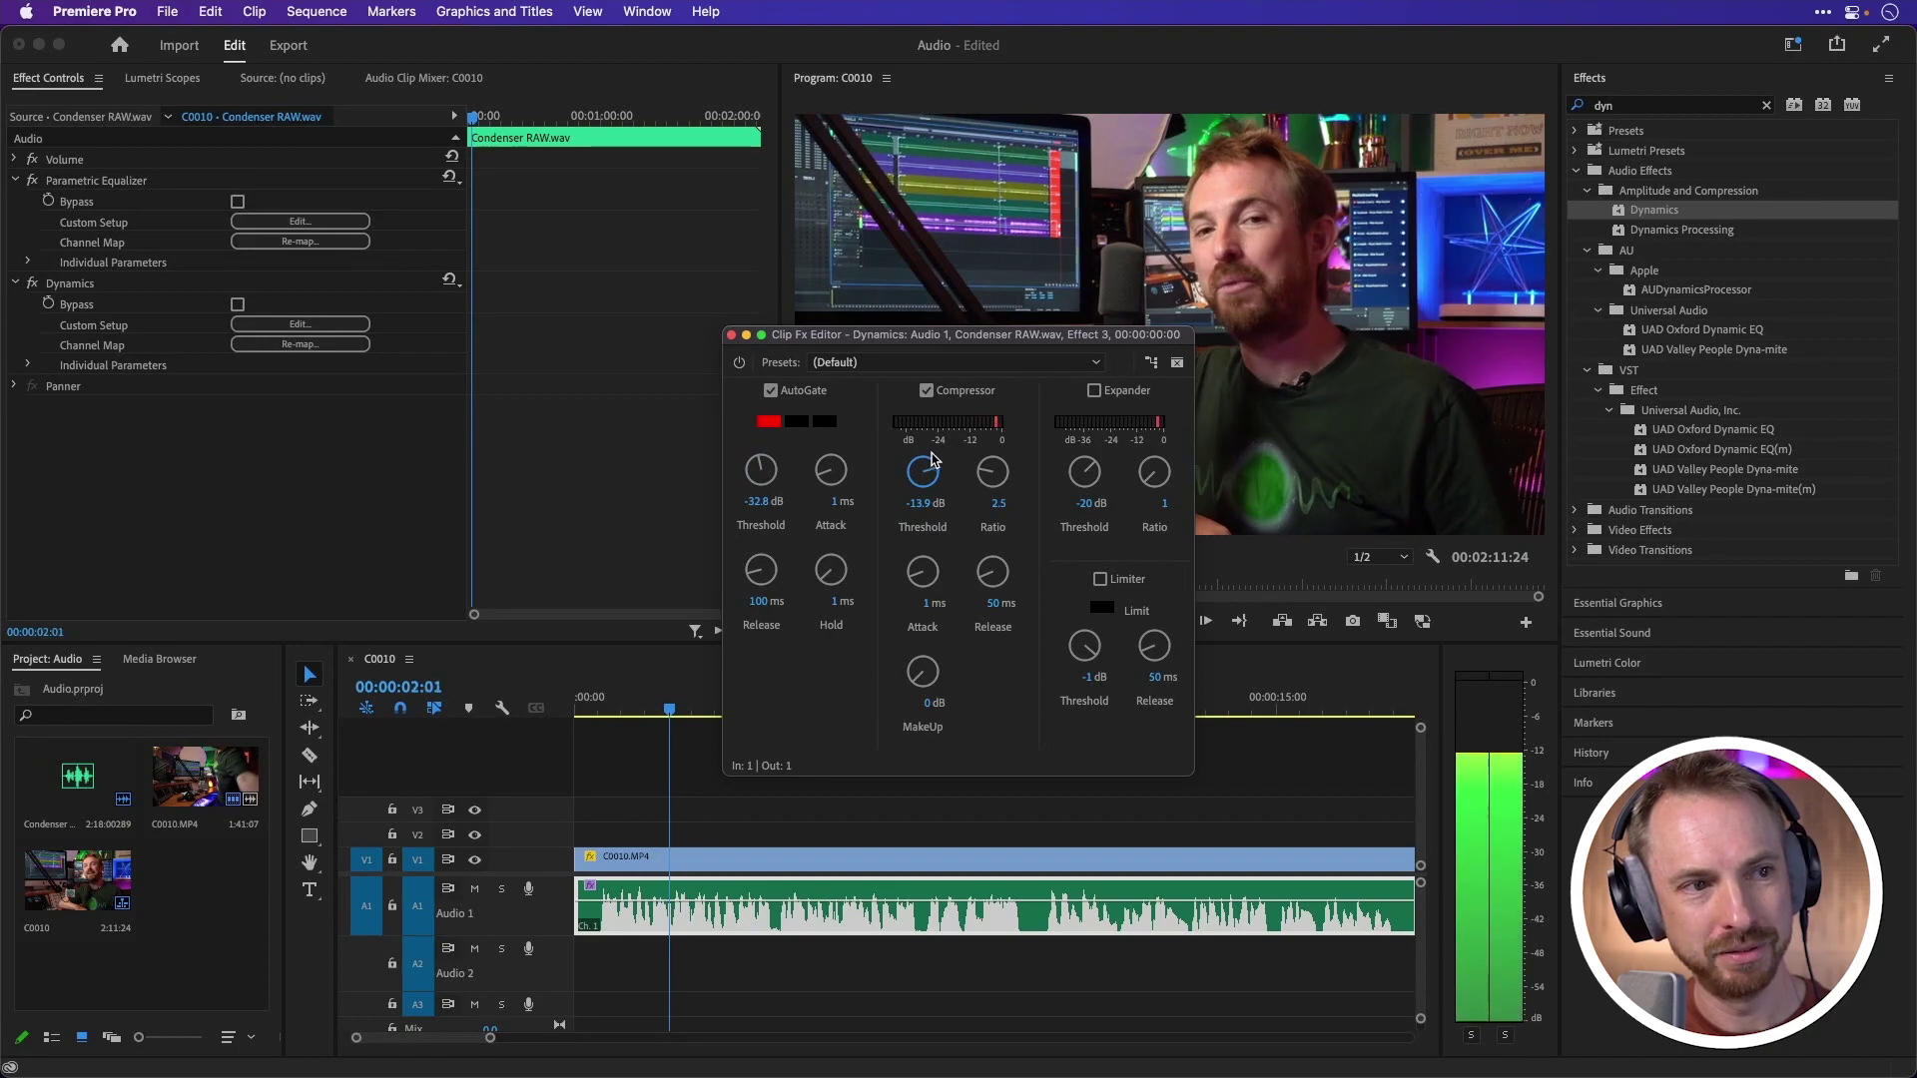
key(space)
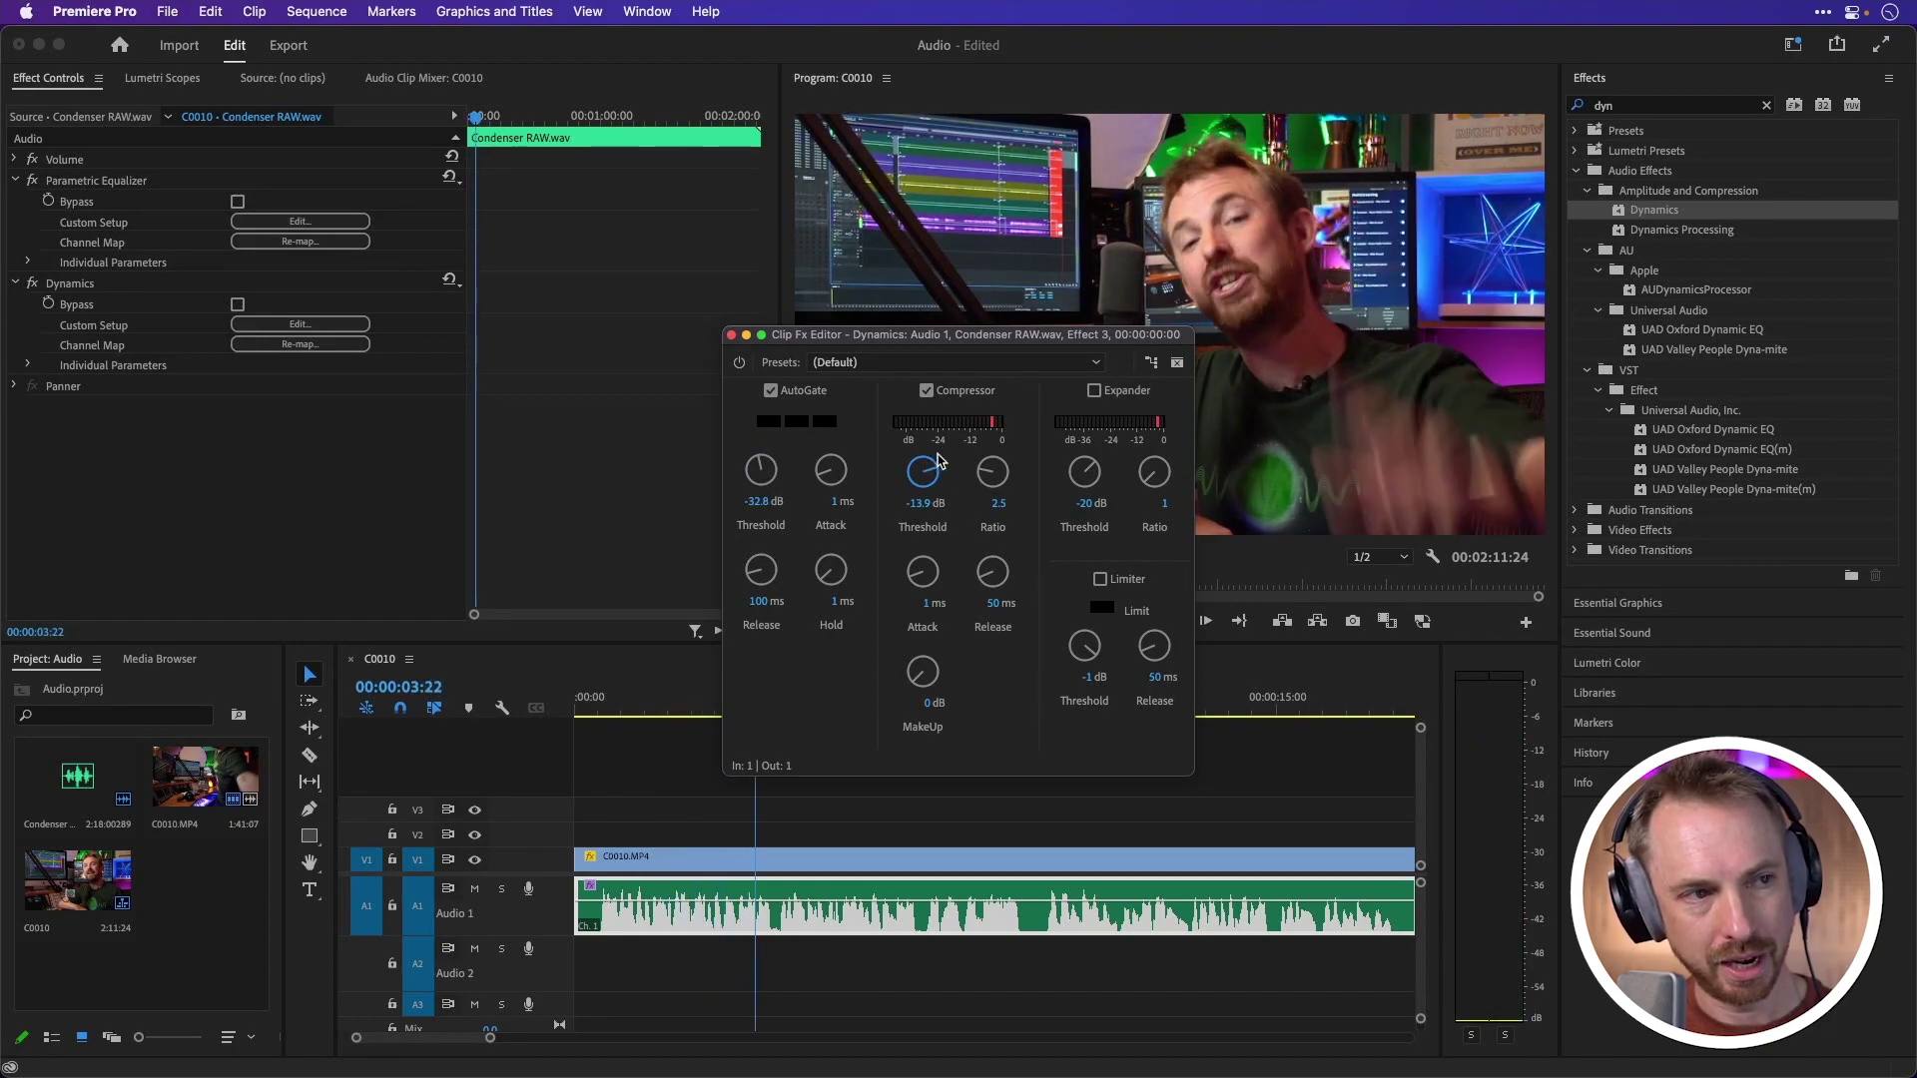
click(731, 336)
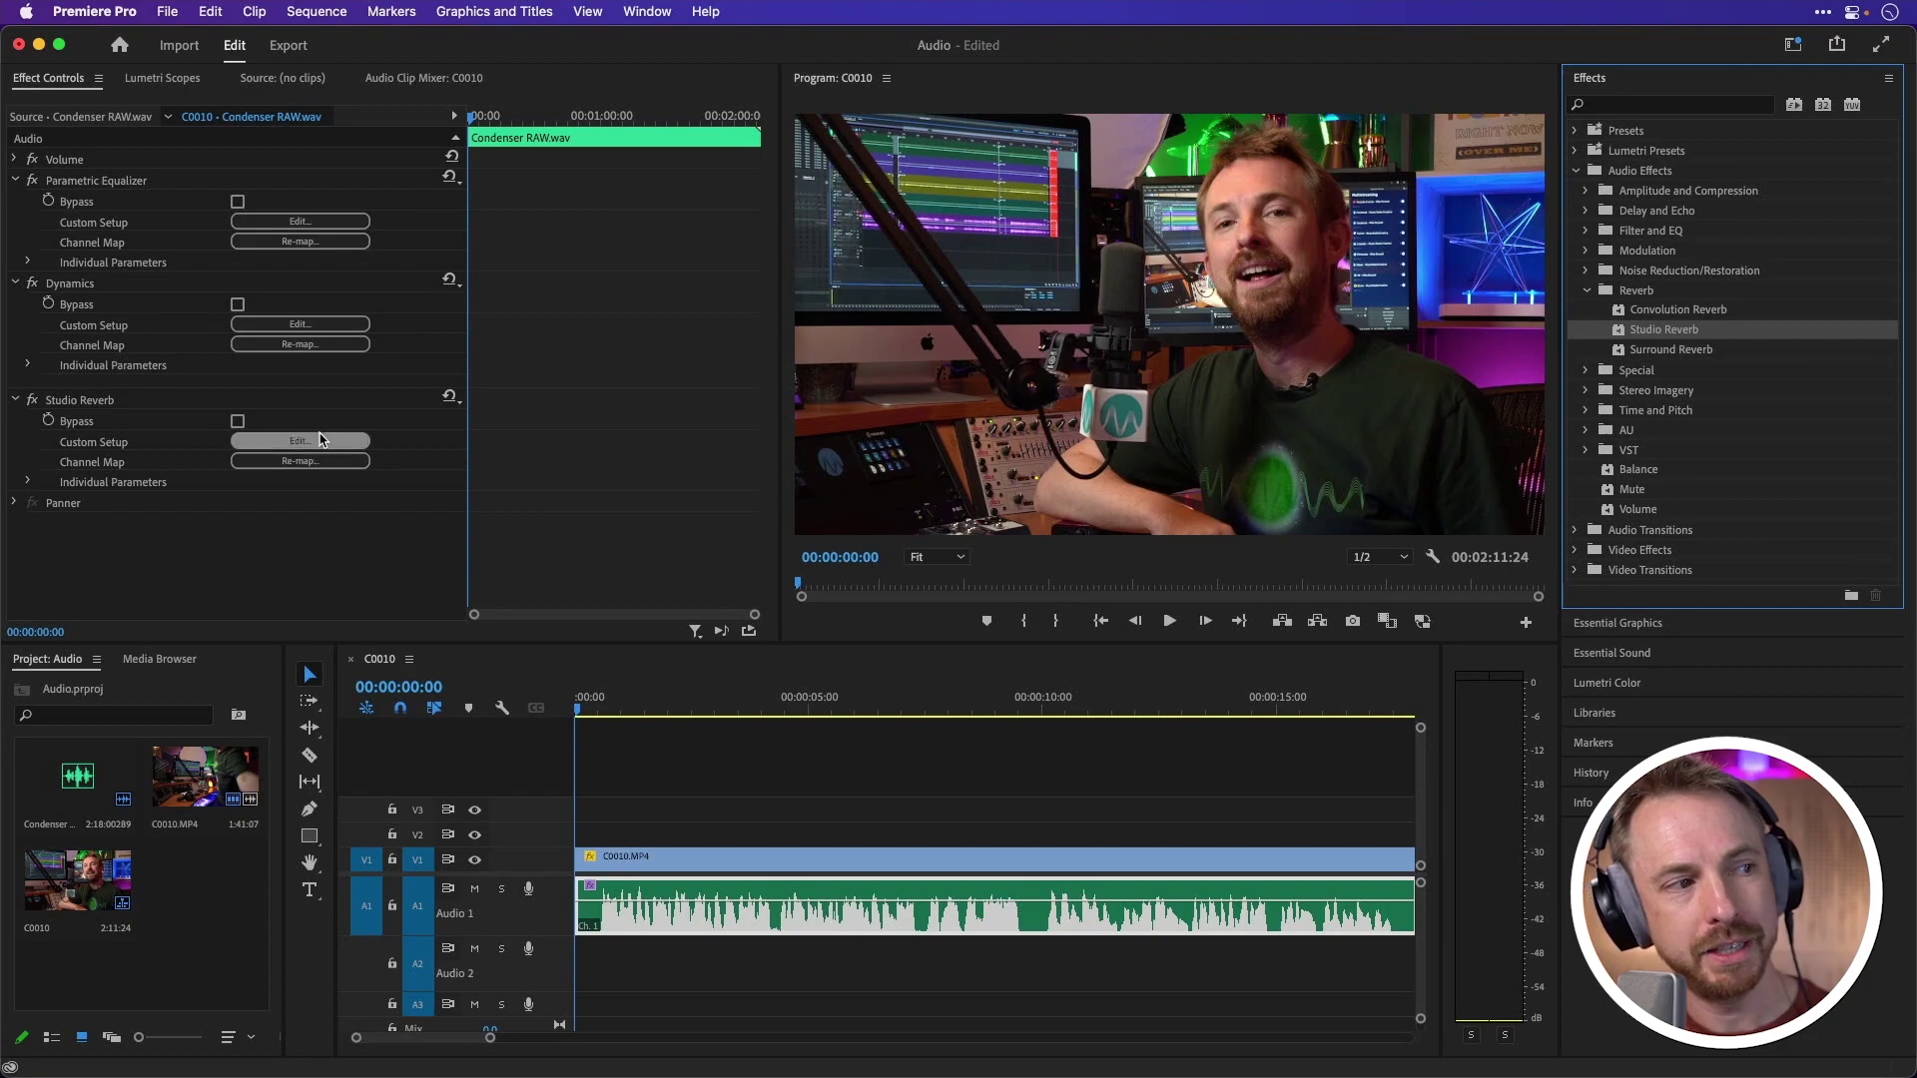
- Set the Studio Reverb's wet level to about 10.4% and dry level to 100%, audition the clip, and close the editor
click(312, 440)
drag(915, 730, 911, 730)
drag(1030, 697, 1118, 699)
key(space)
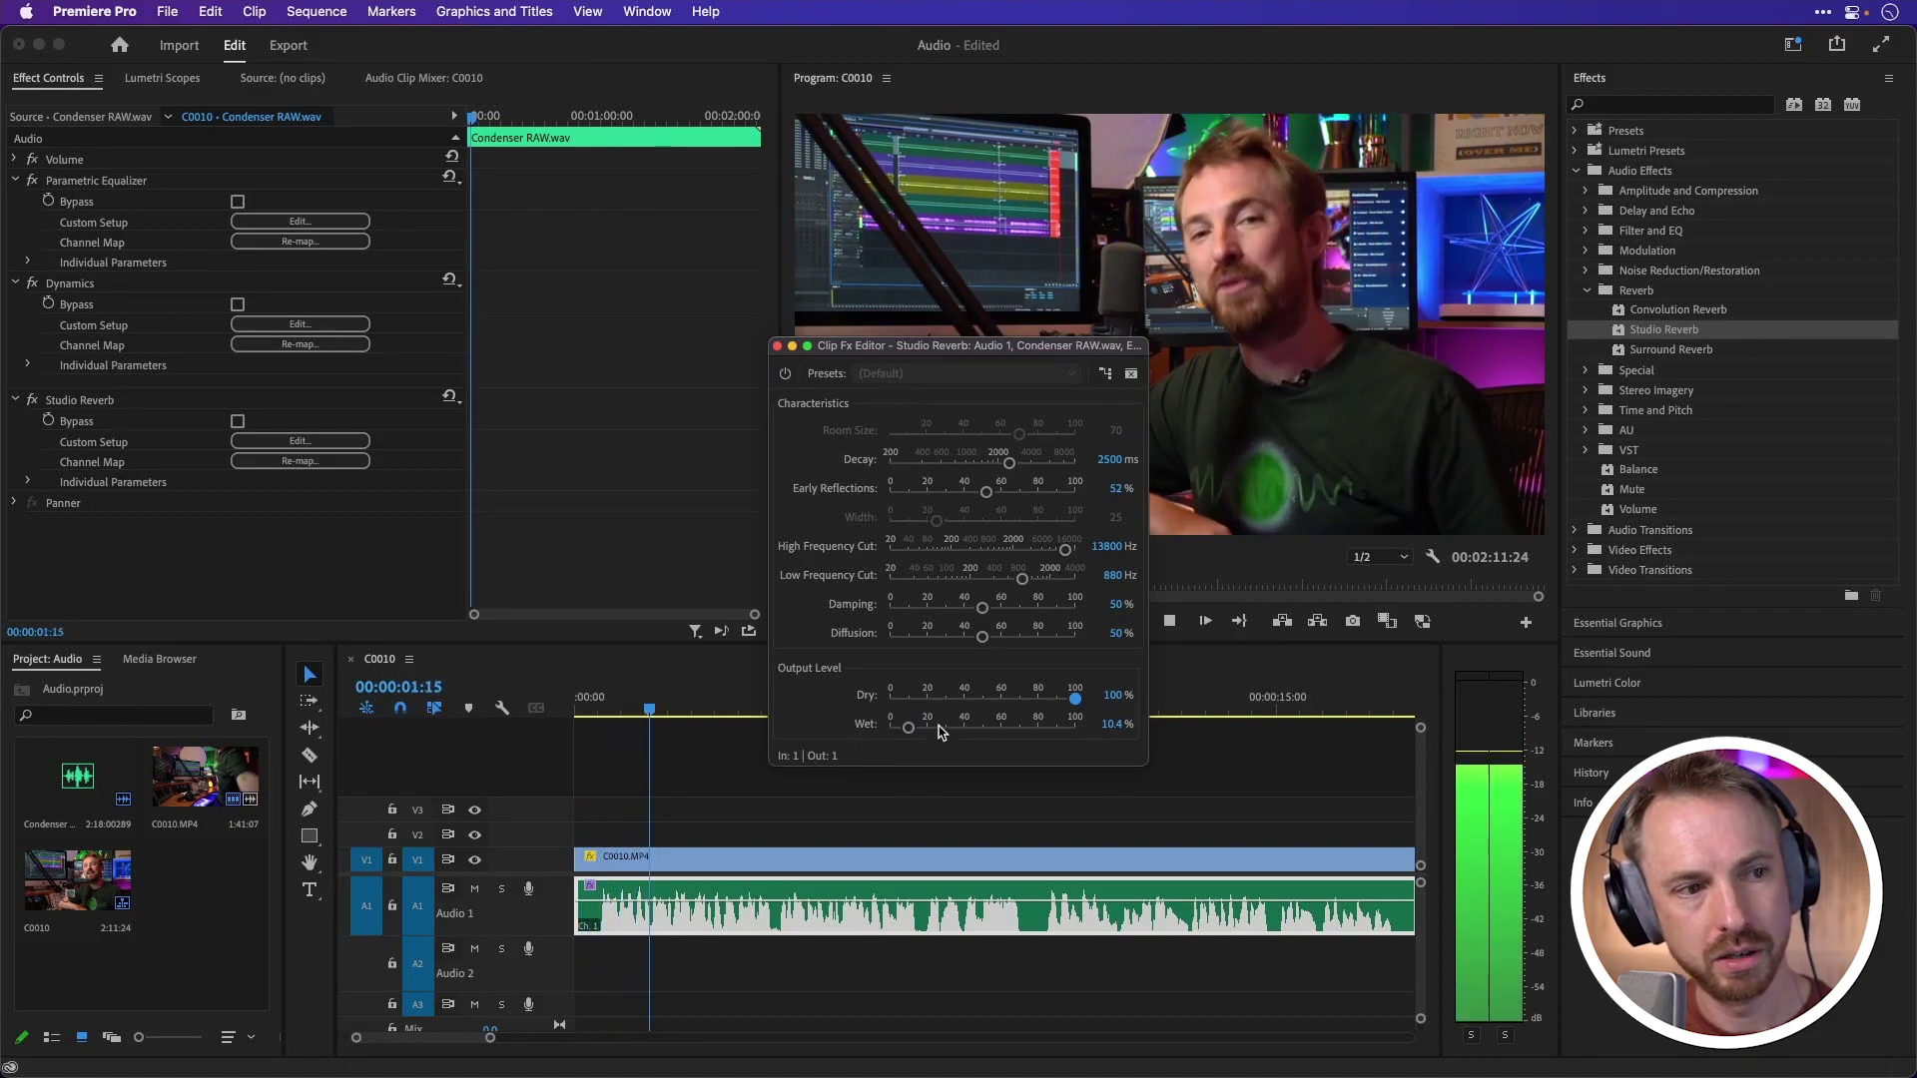
key(space)
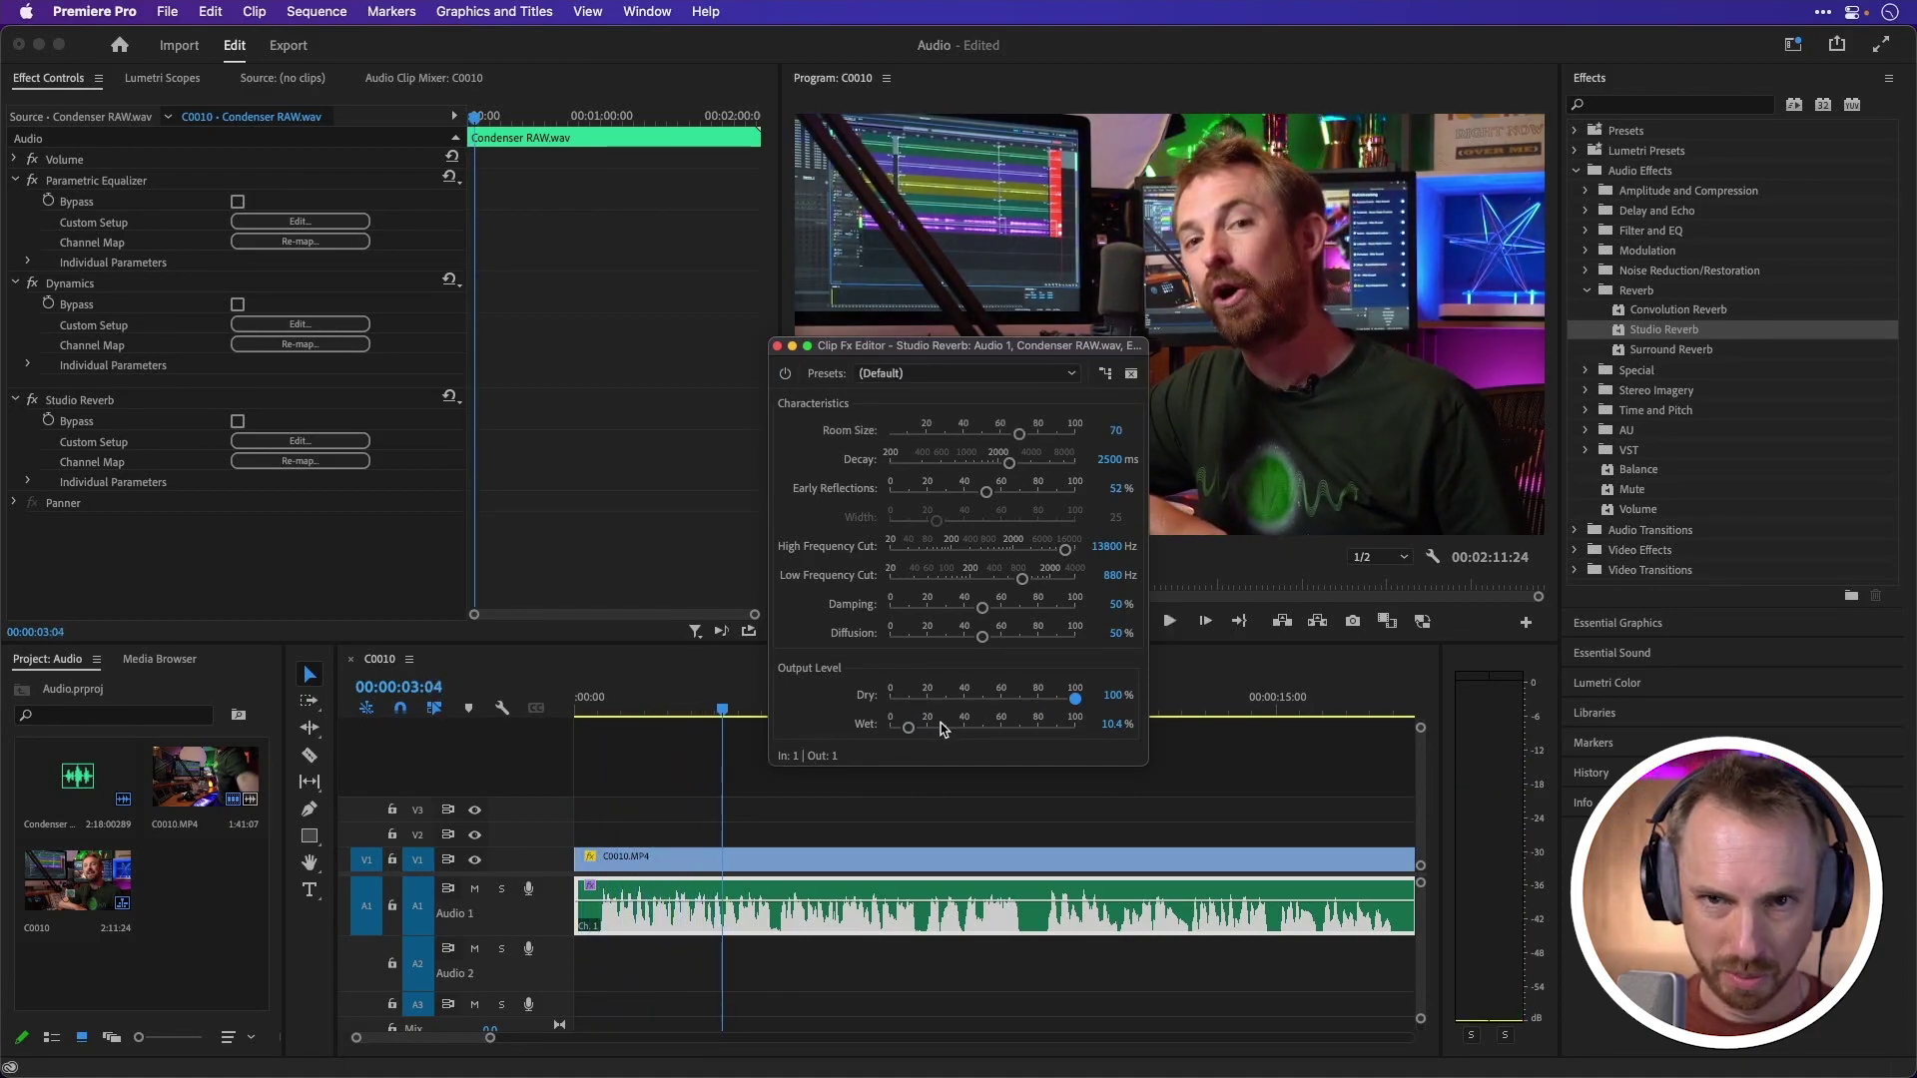
click(778, 346)
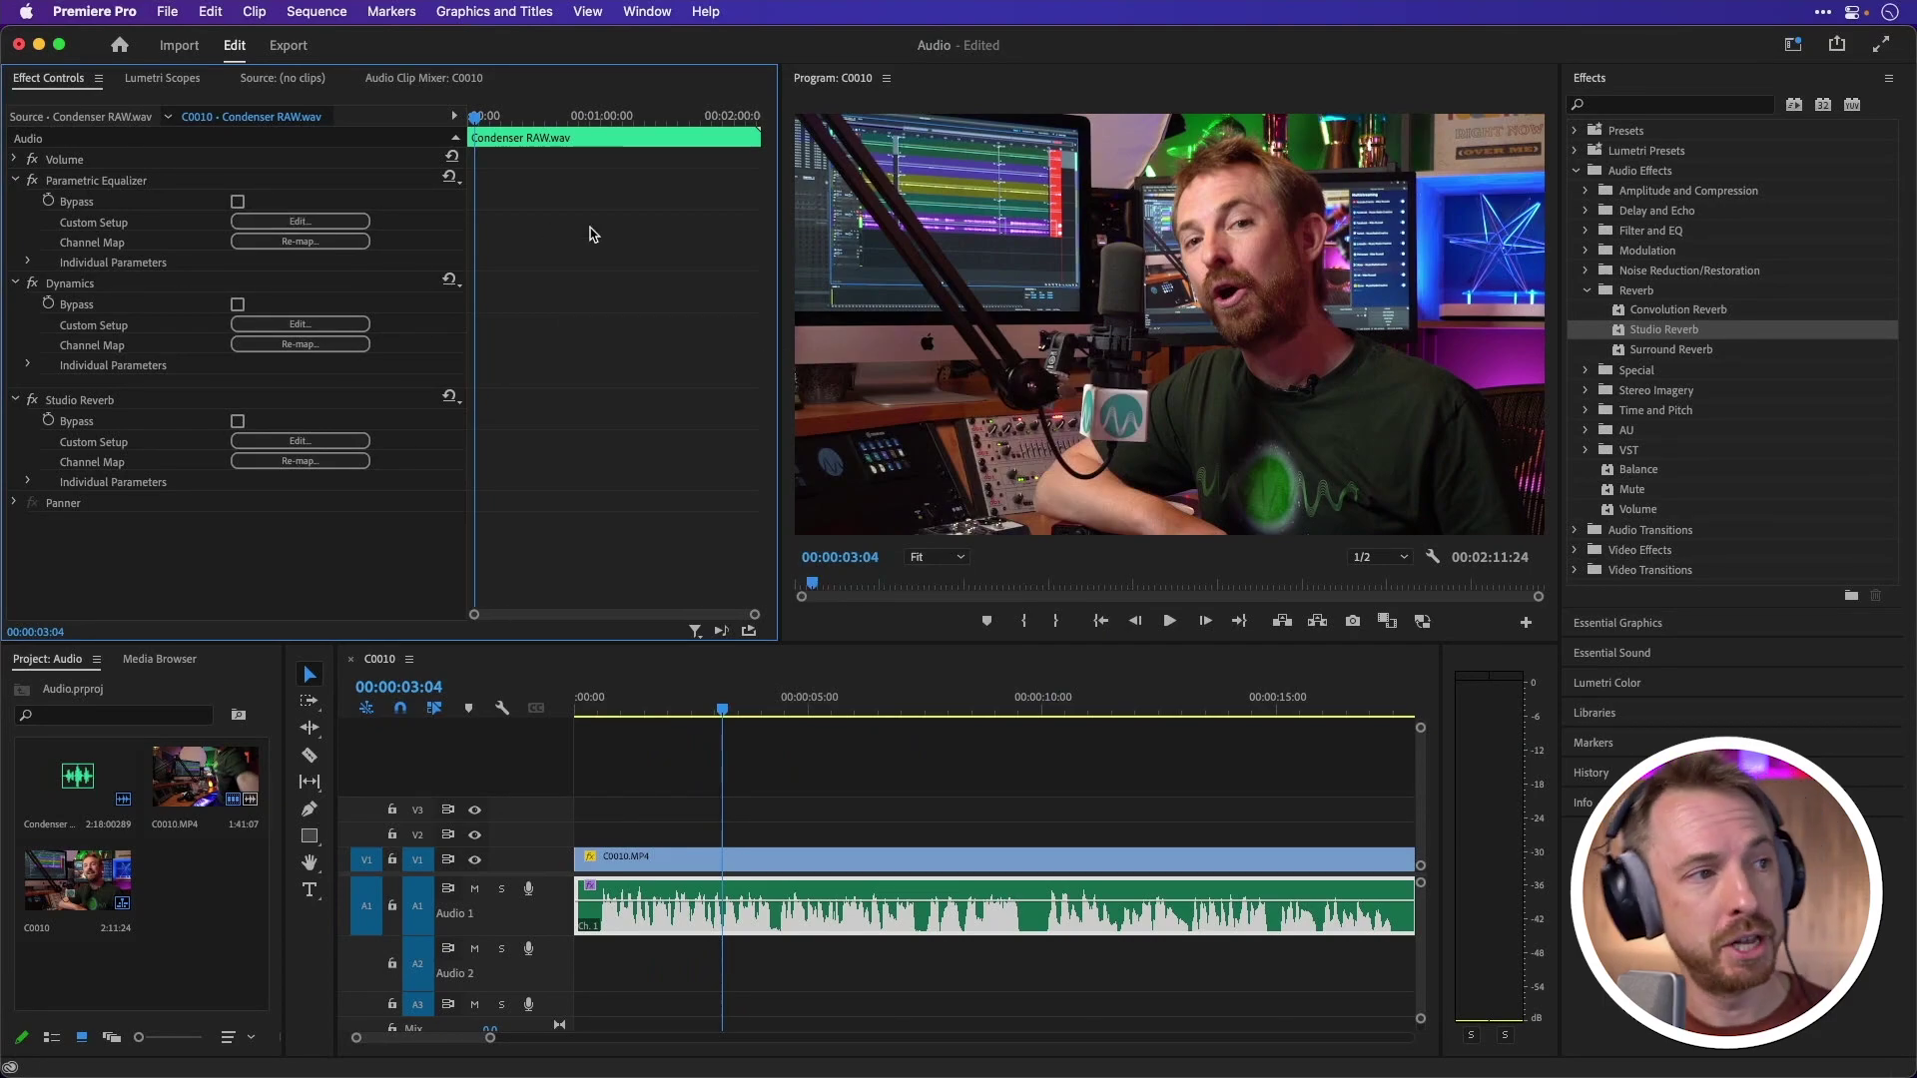
- Save the Parametric Equalizer, Dynamics and Studio Reverb together as one Scale-type preset named with the creator's first name followed by "Sparkle"
click(114, 186)
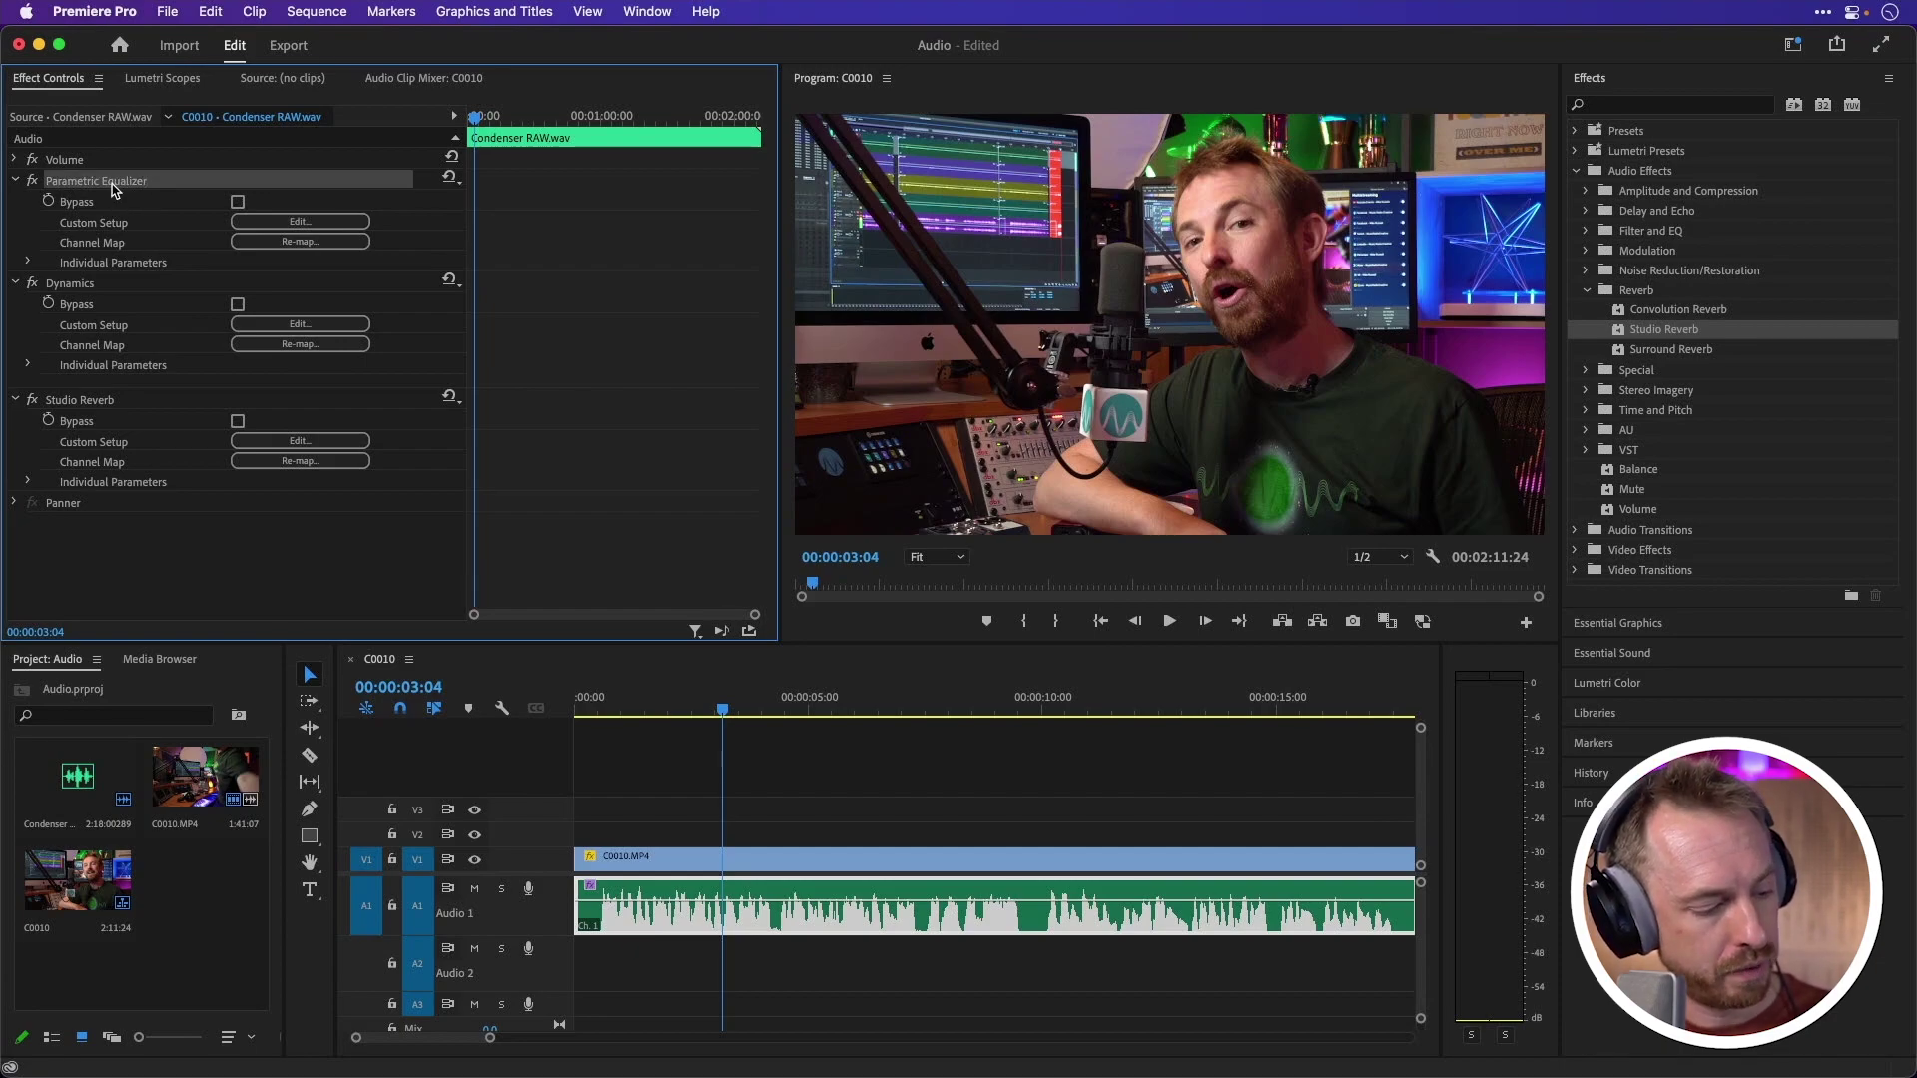
shift+click(105, 283)
shift+click(124, 400)
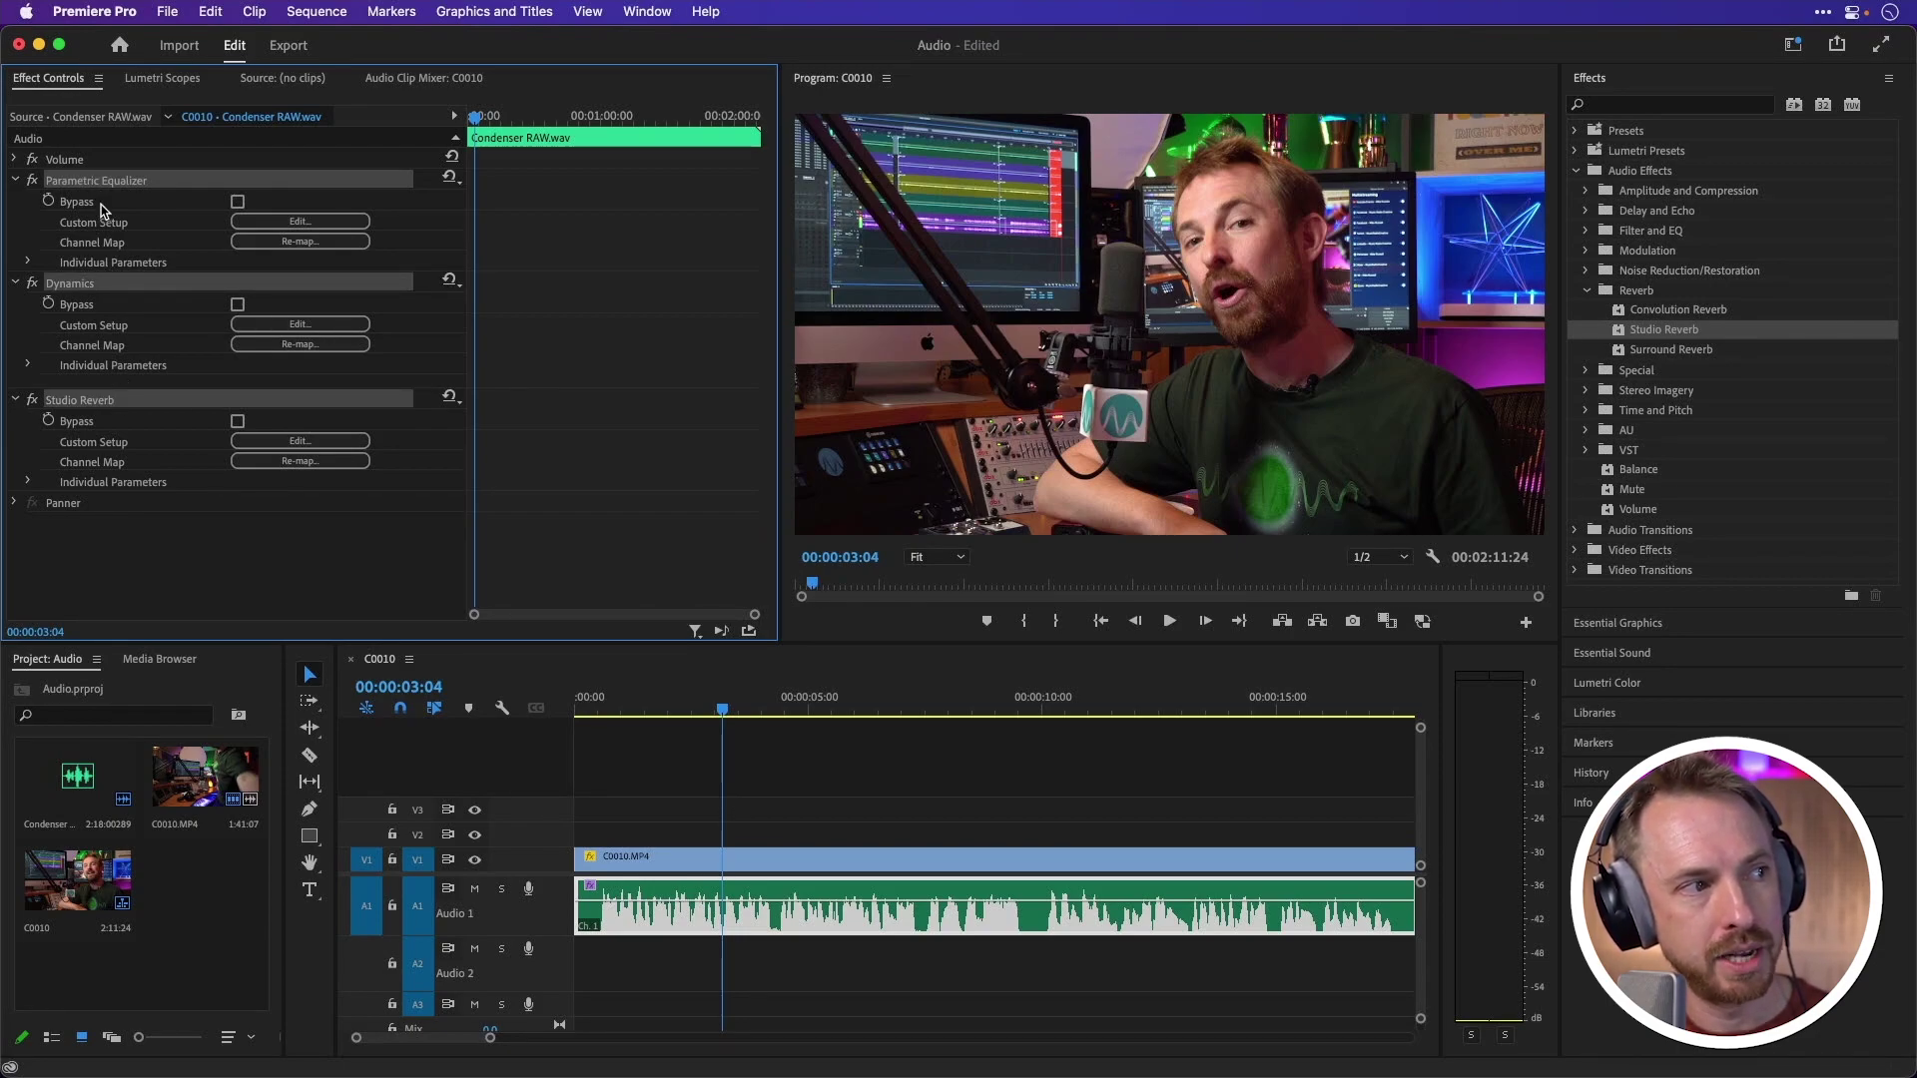
right_click(90, 406)
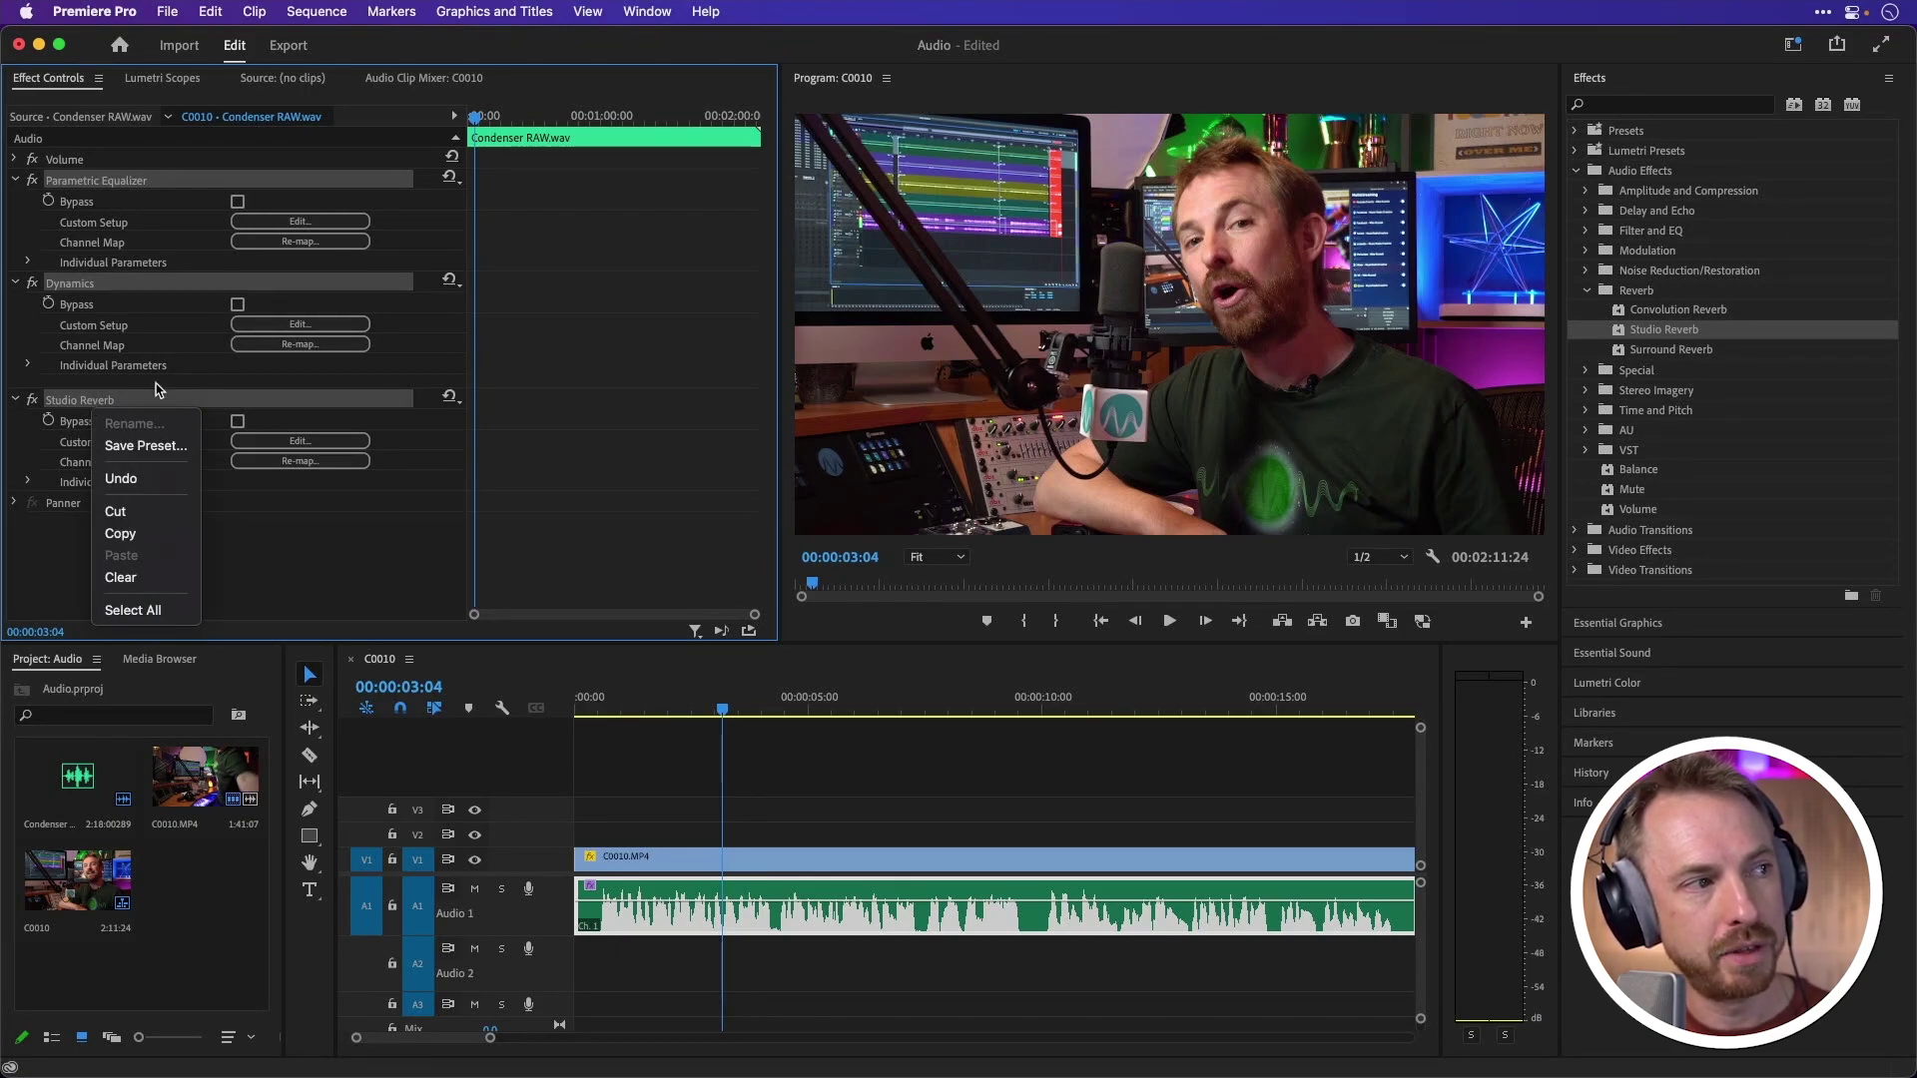
click(152, 456)
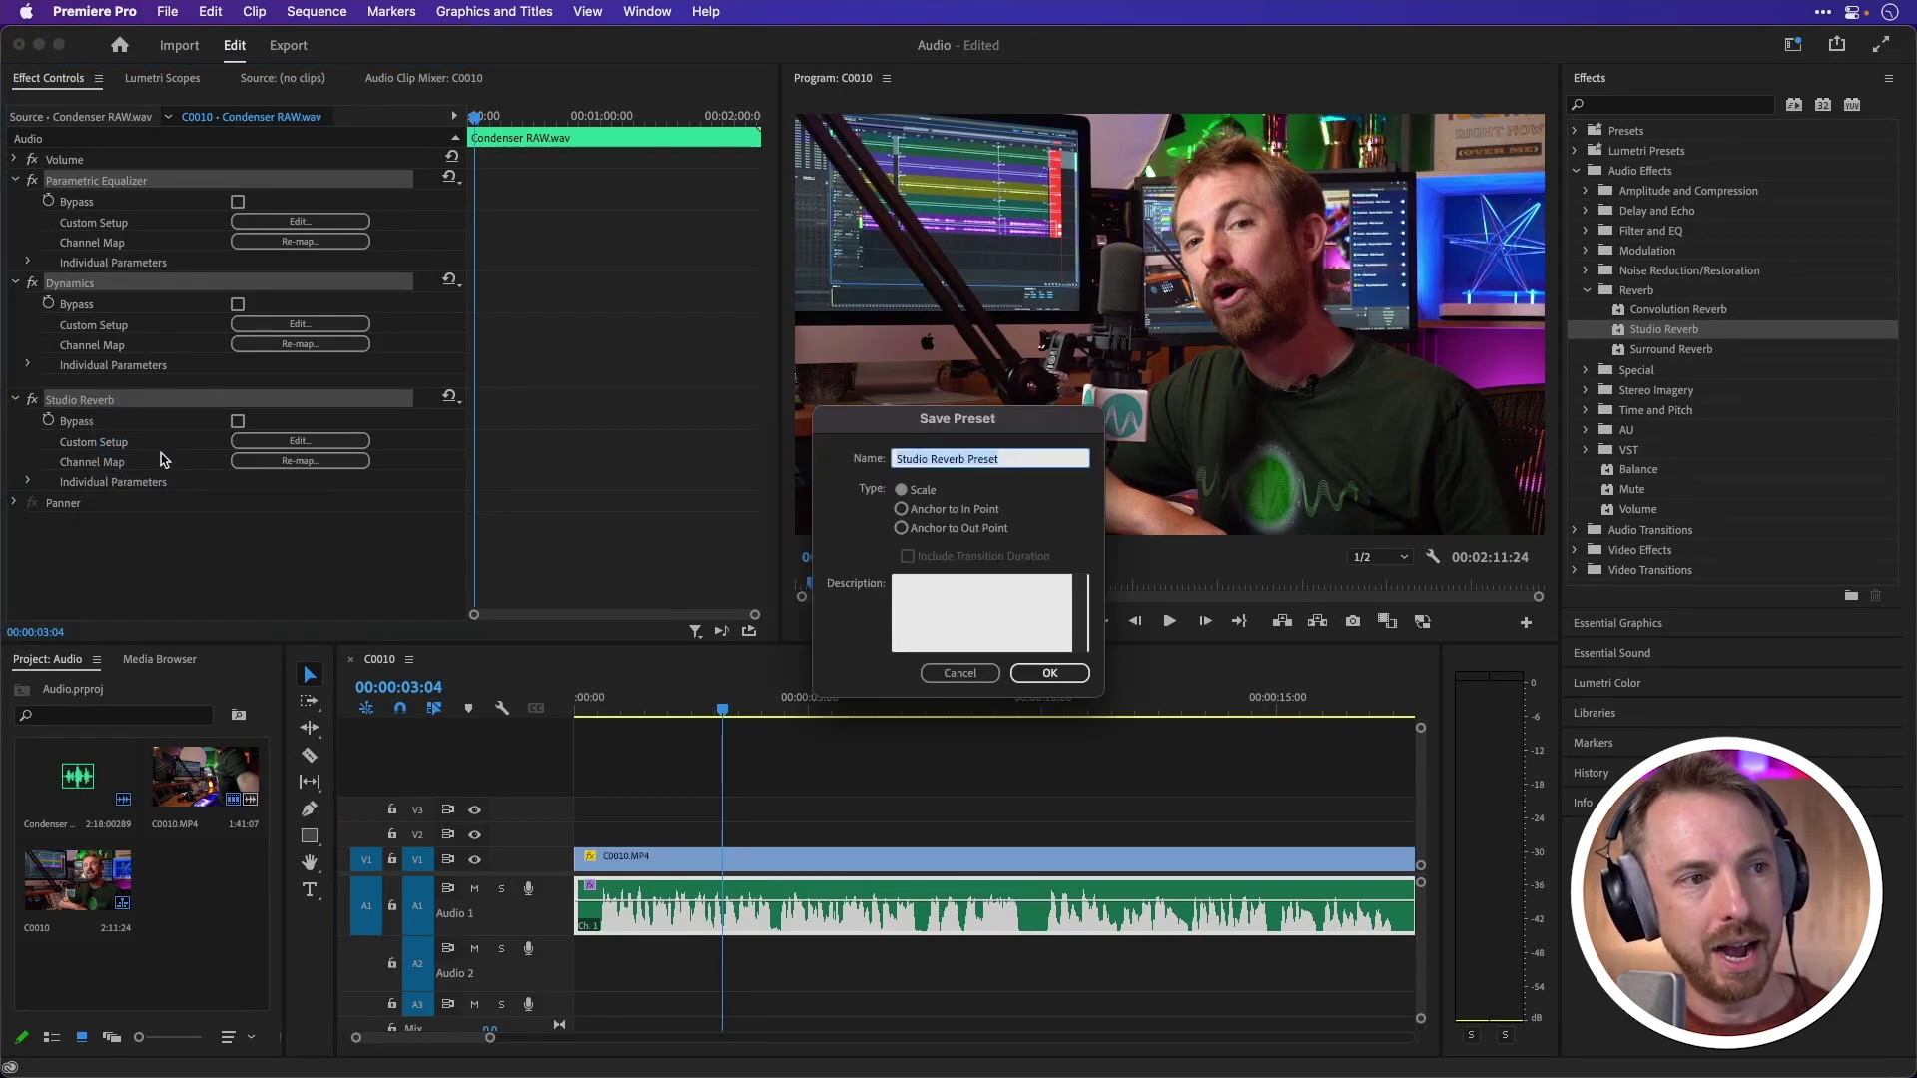
text(Mike Sparkle)
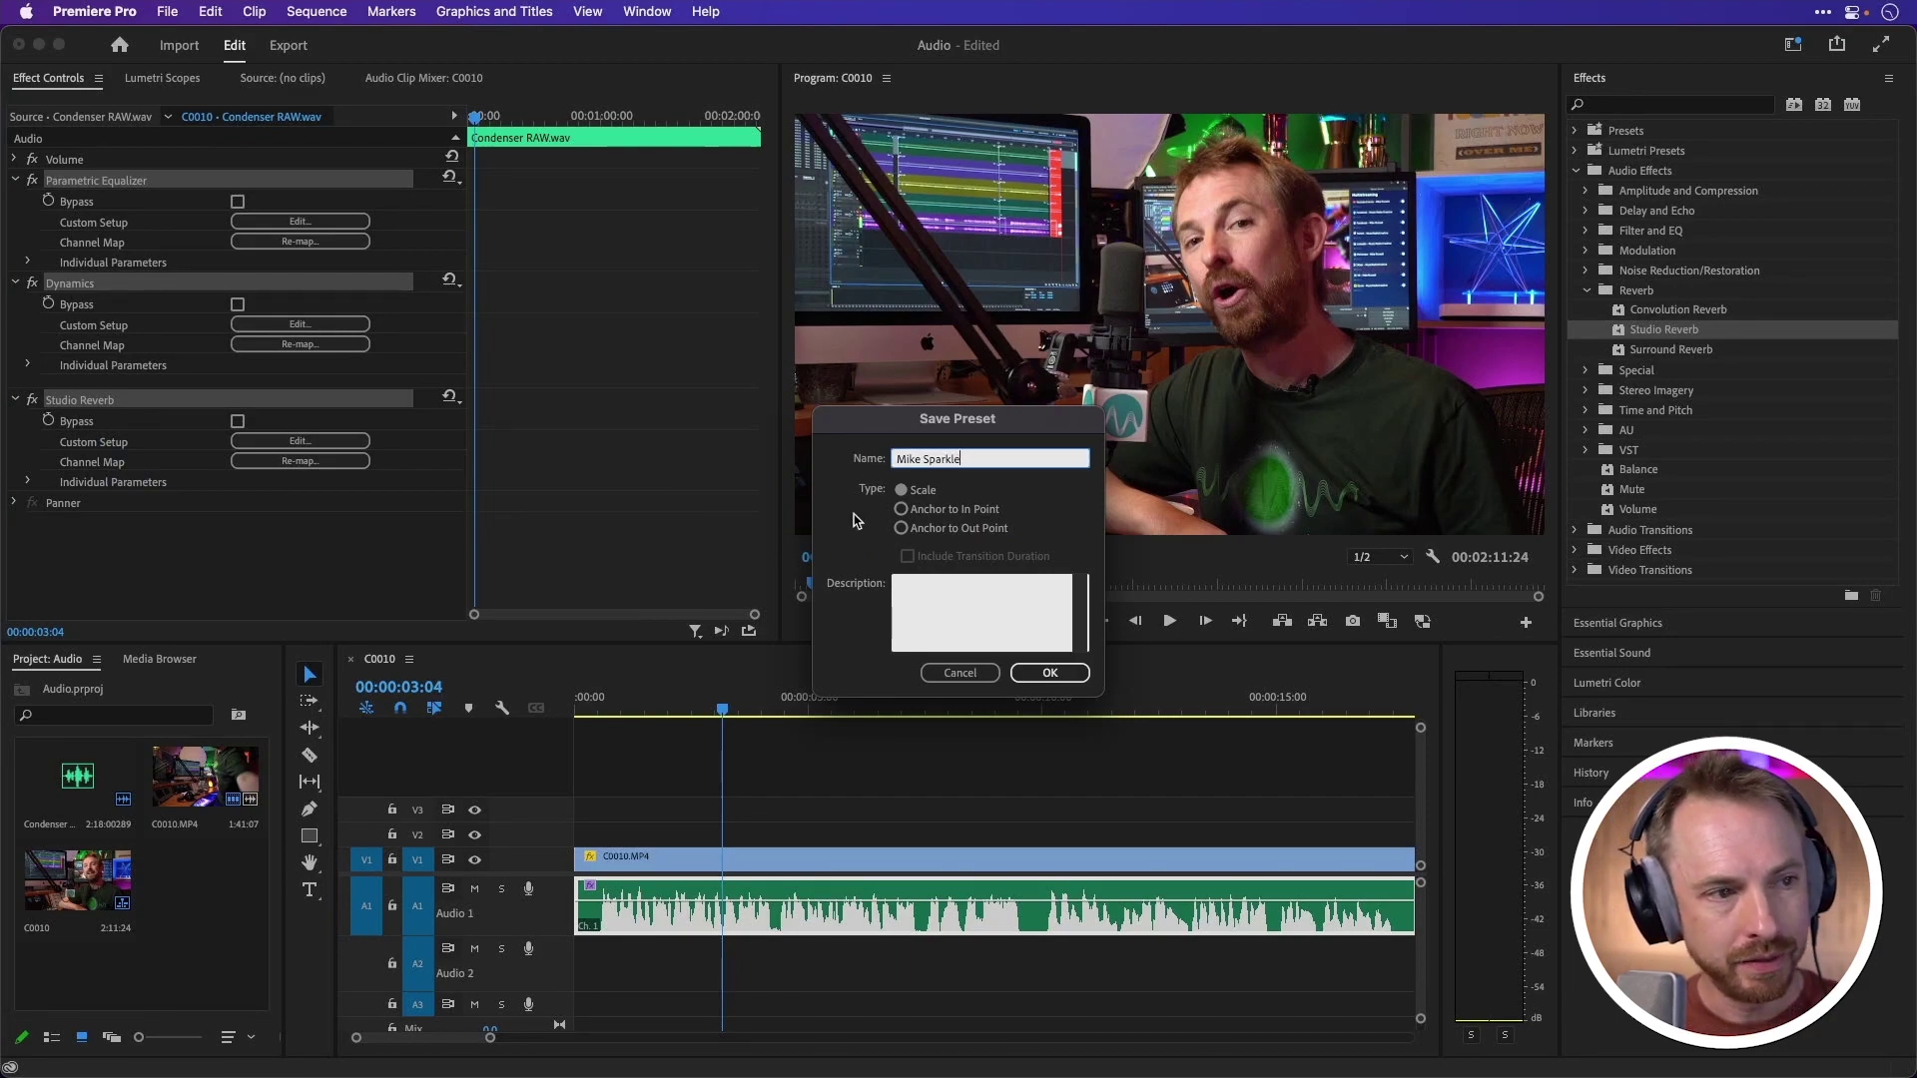
click(944, 591)
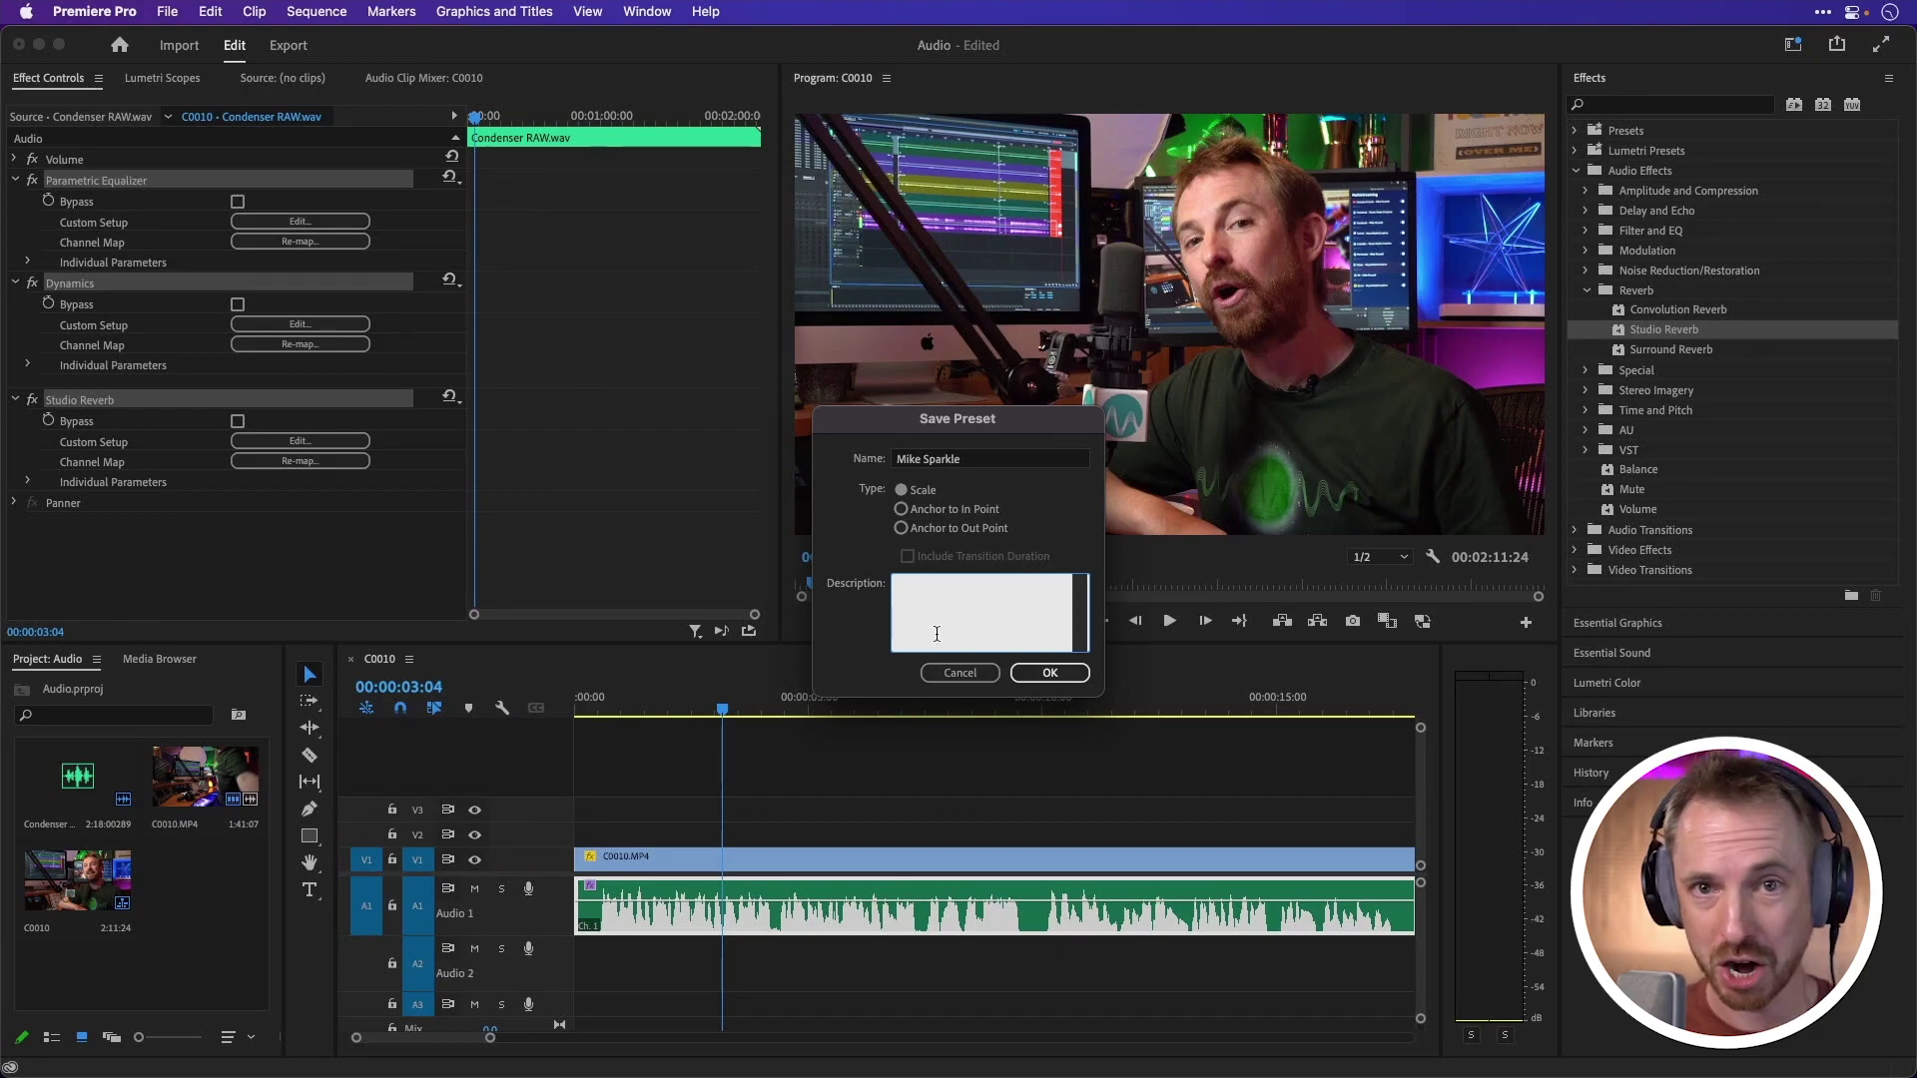
click(1051, 674)
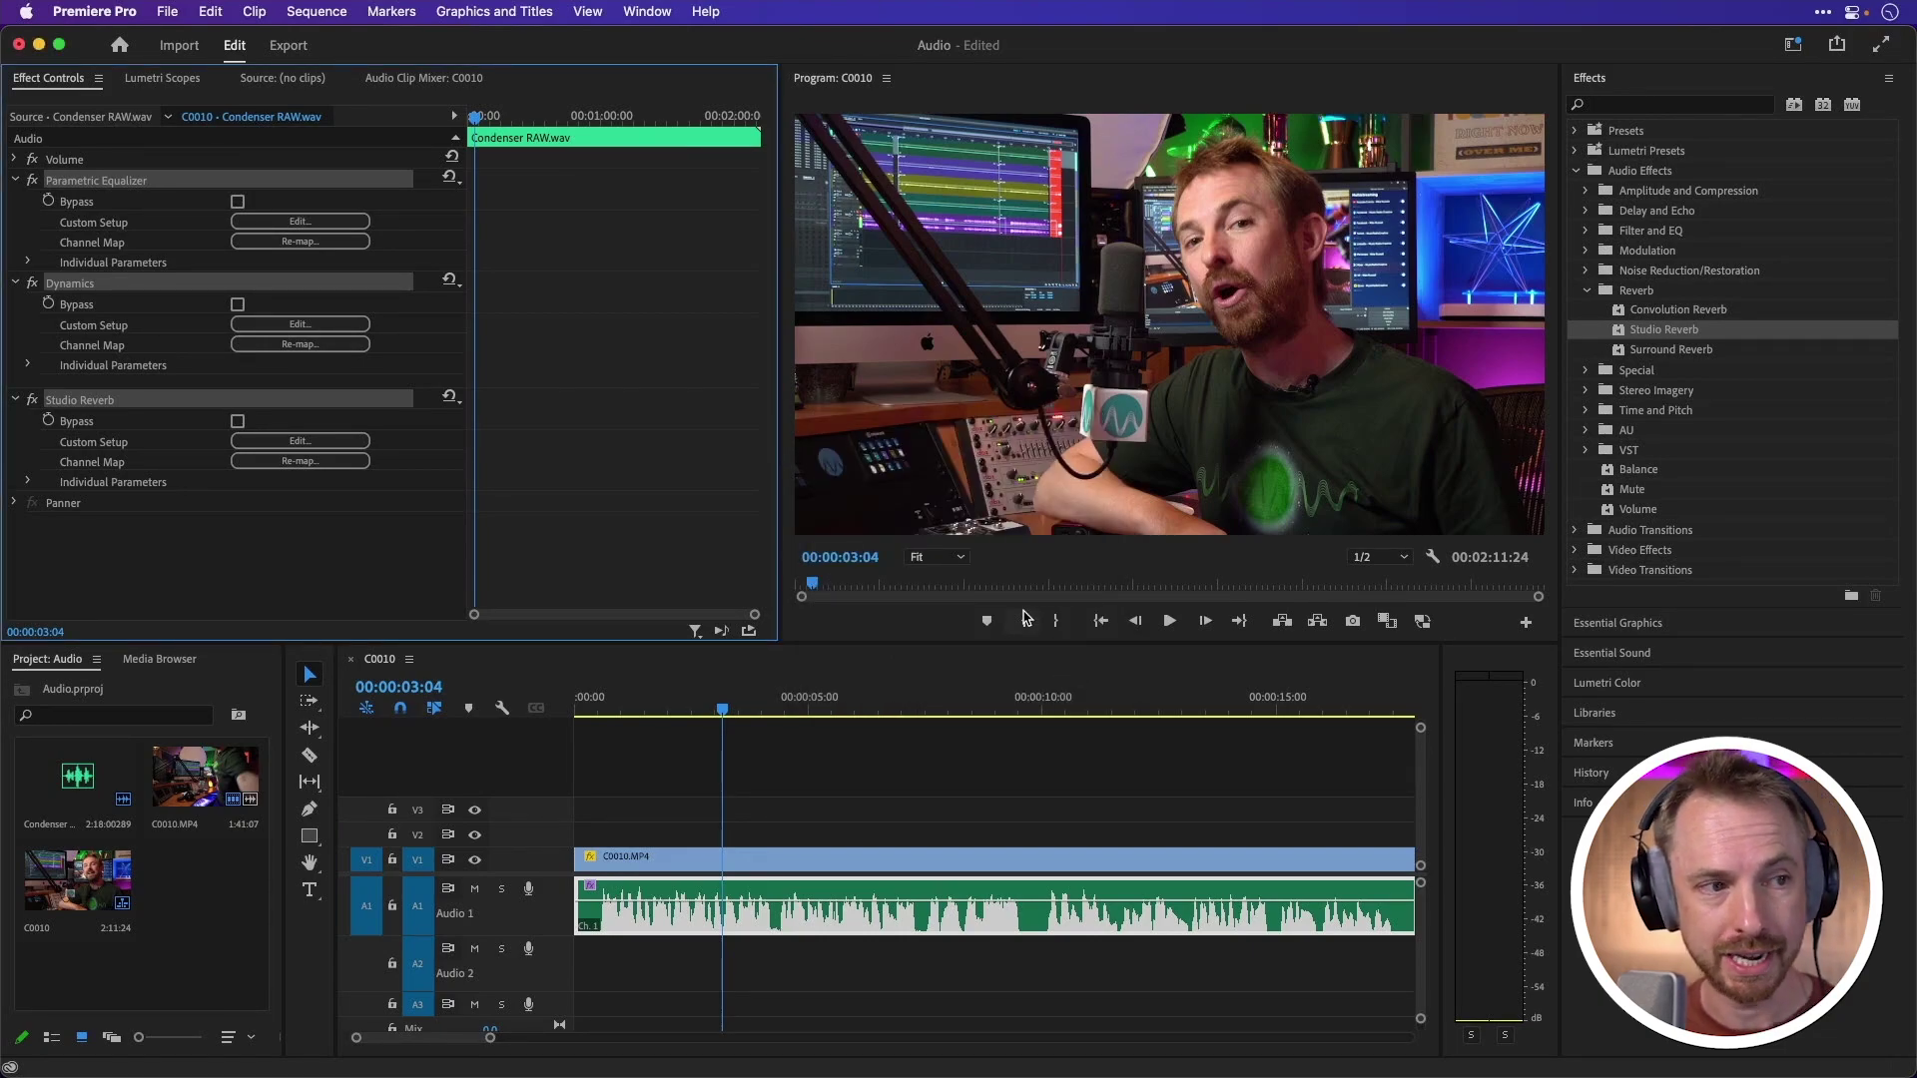
- Remove the Studio Reverb, Dynamics and Parametric Equalizer effects from the A1 audio clip
click(245, 529)
click(138, 404)
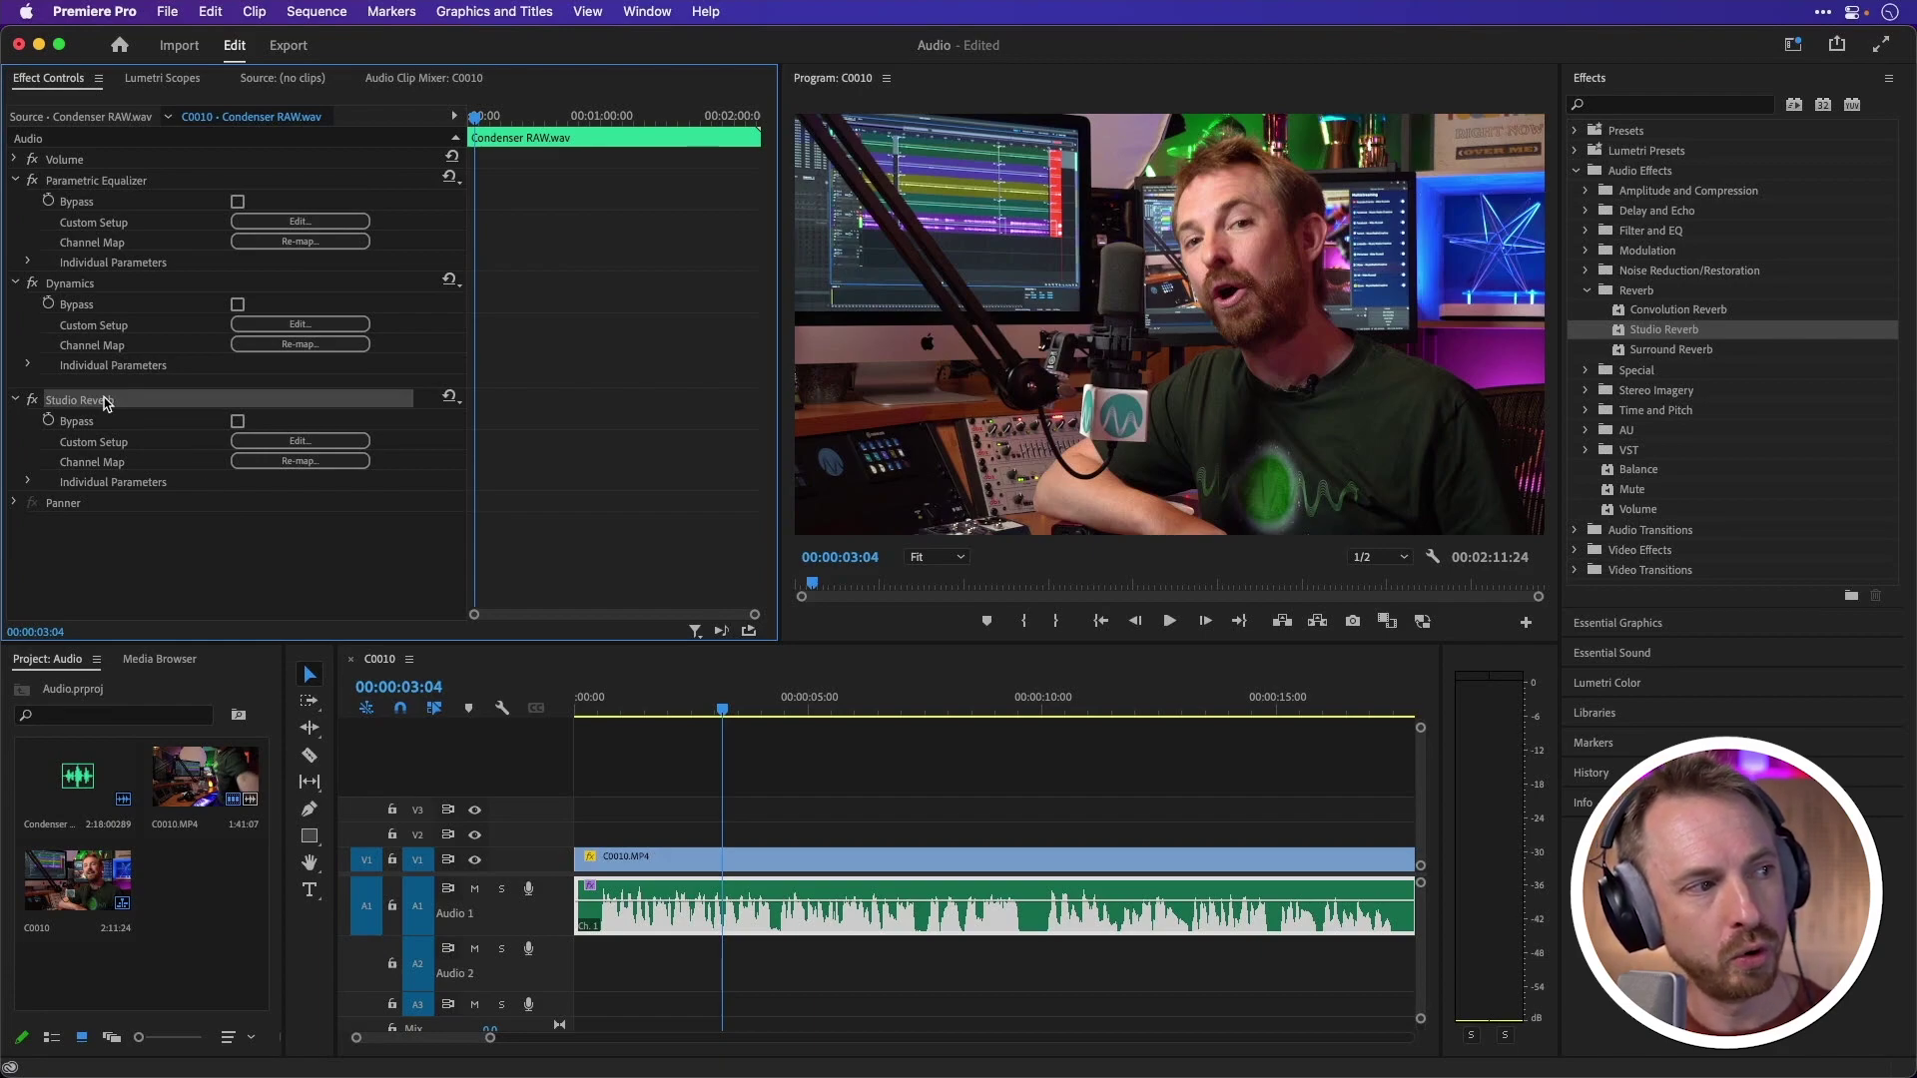
key(Delete)
click(105, 297)
key(Delete)
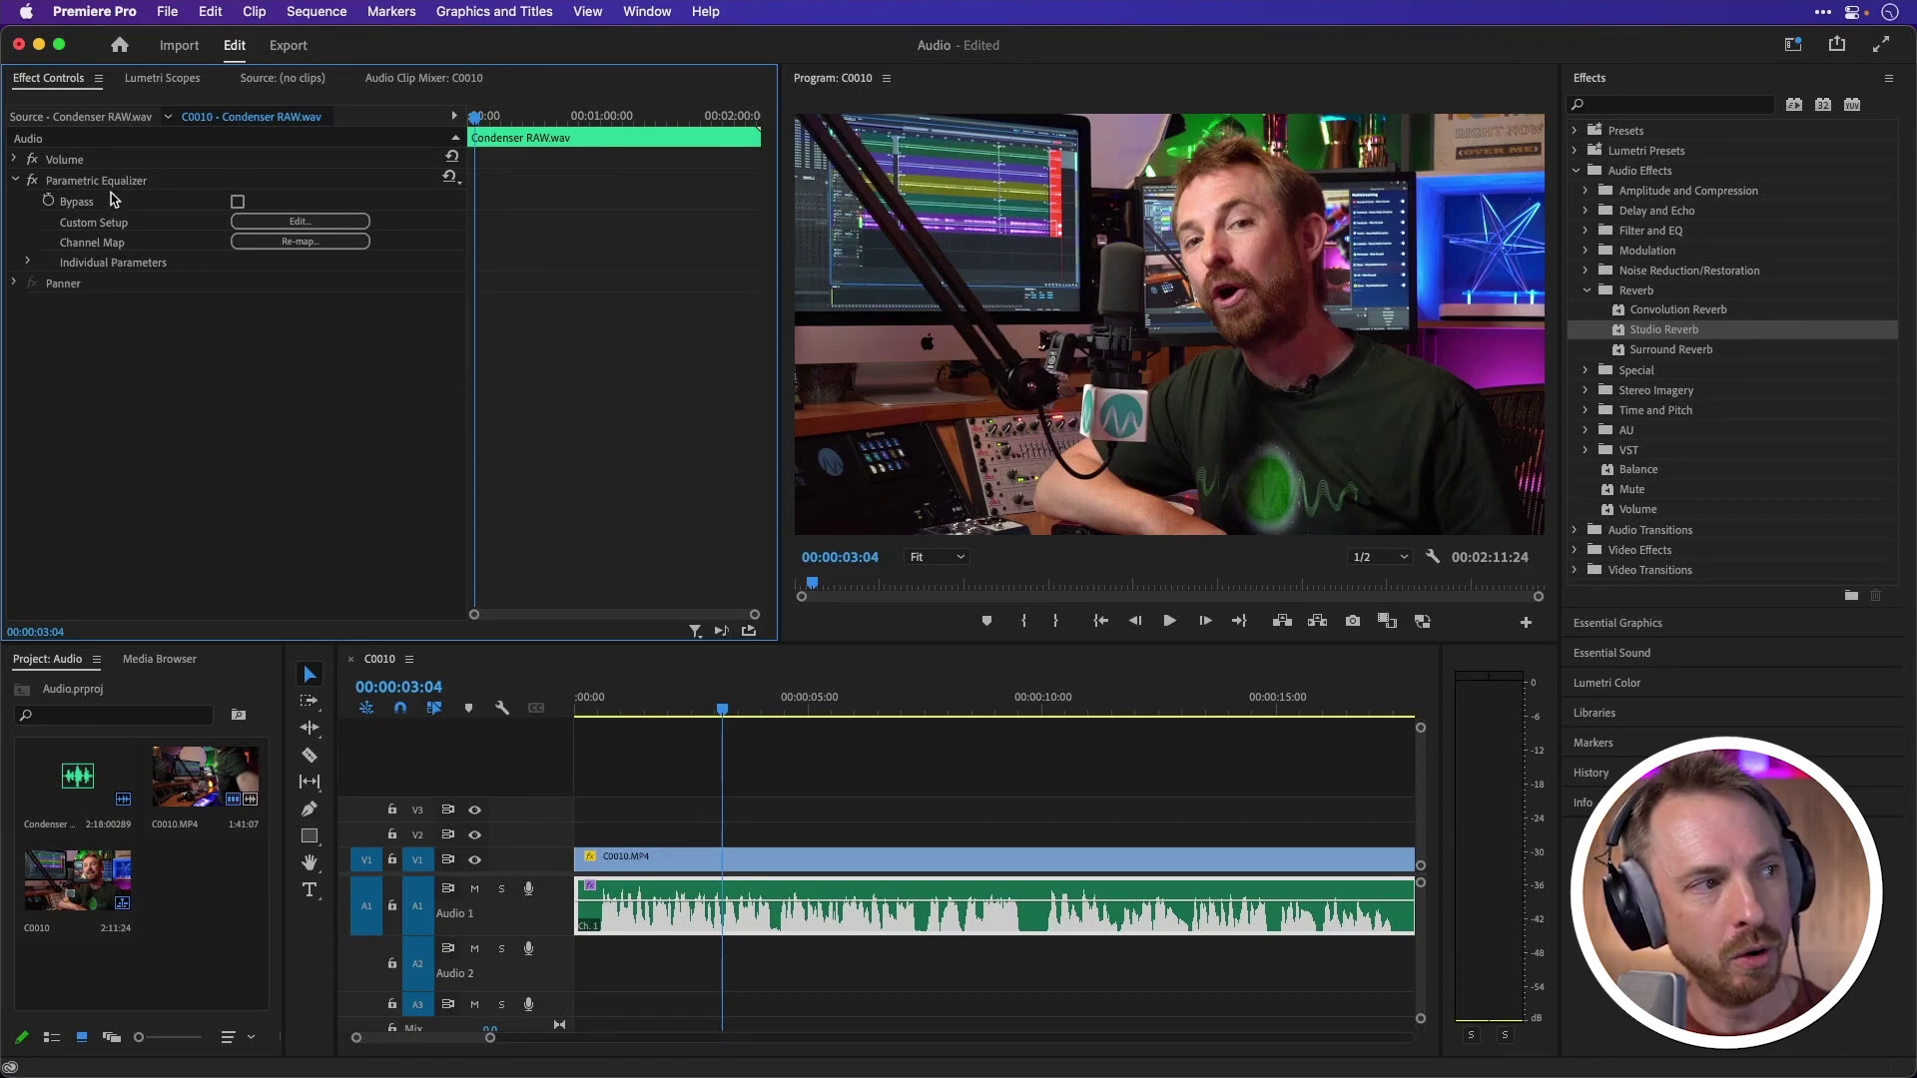
click(168, 182)
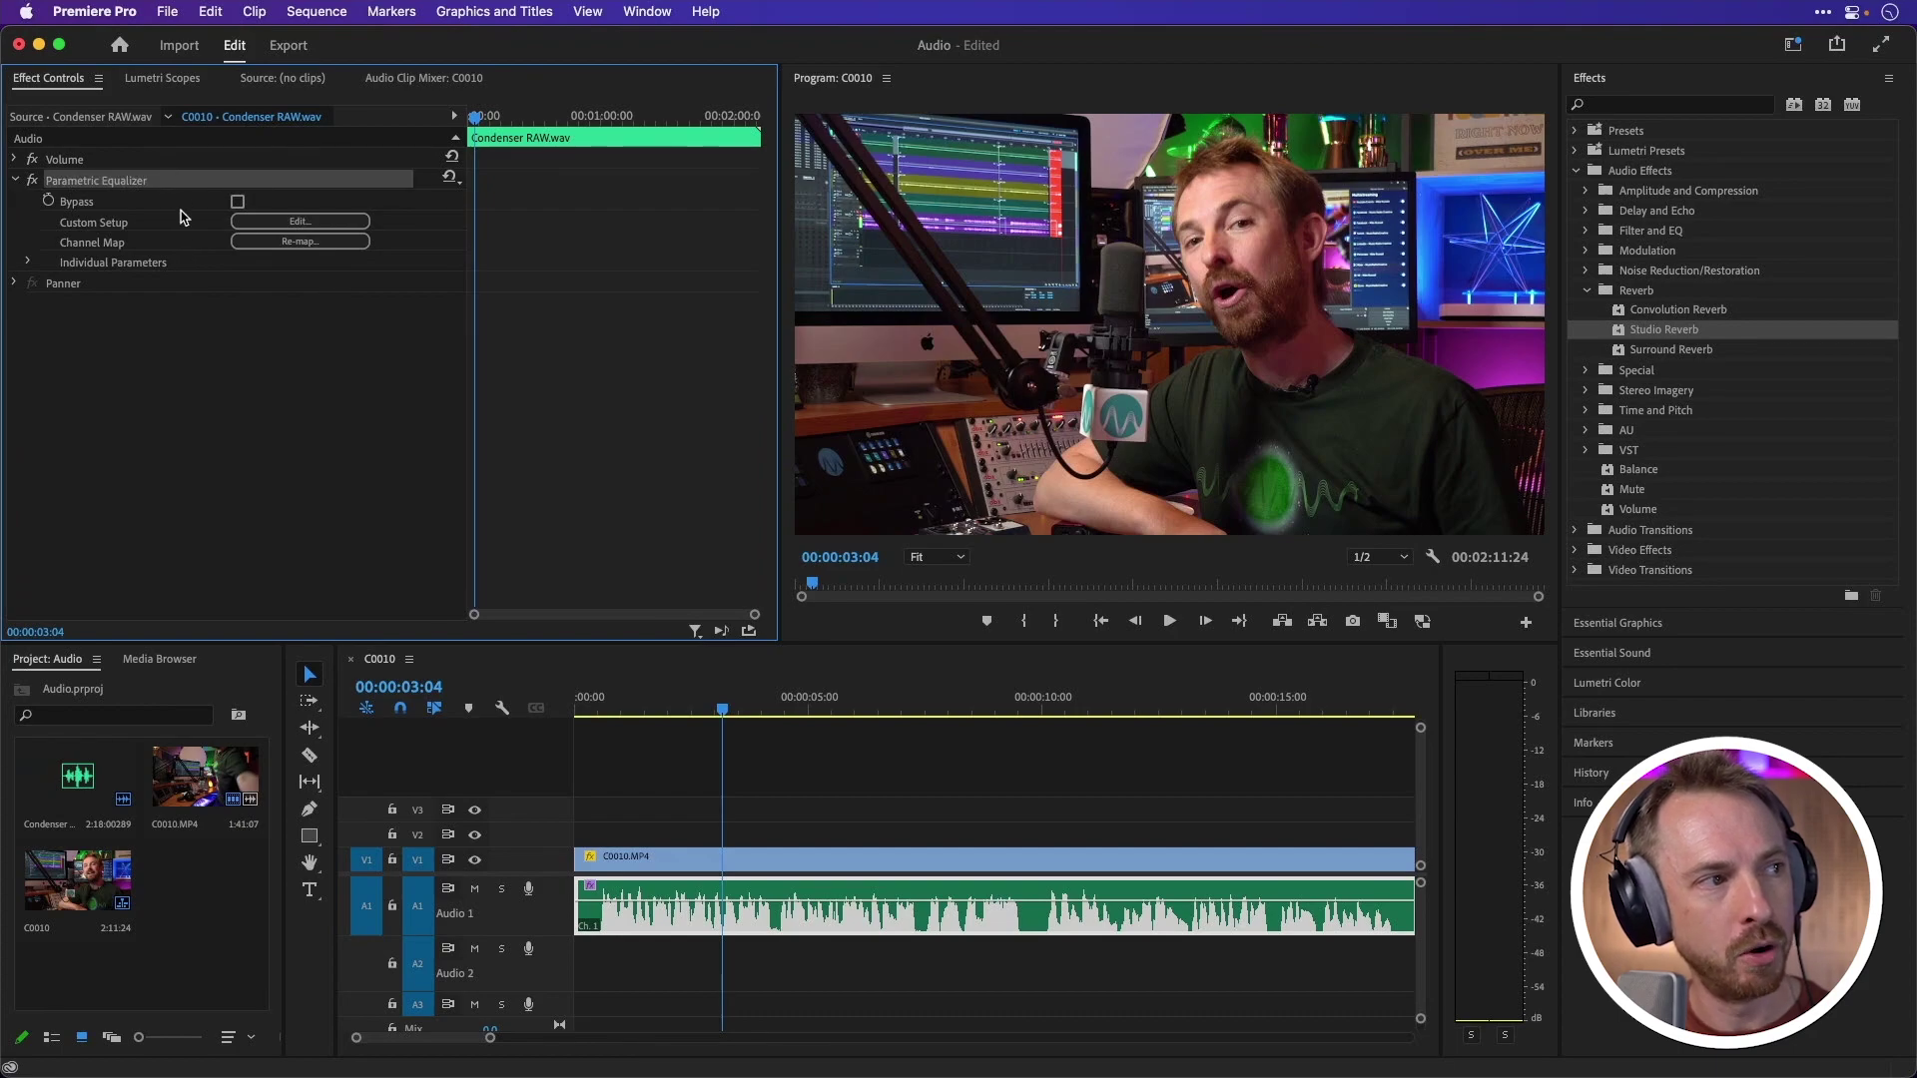
key(Delete)
- Play the unprocessed clip briefly from the sequence start and return the playhead to the beginning
drag(604, 716, 569, 719)
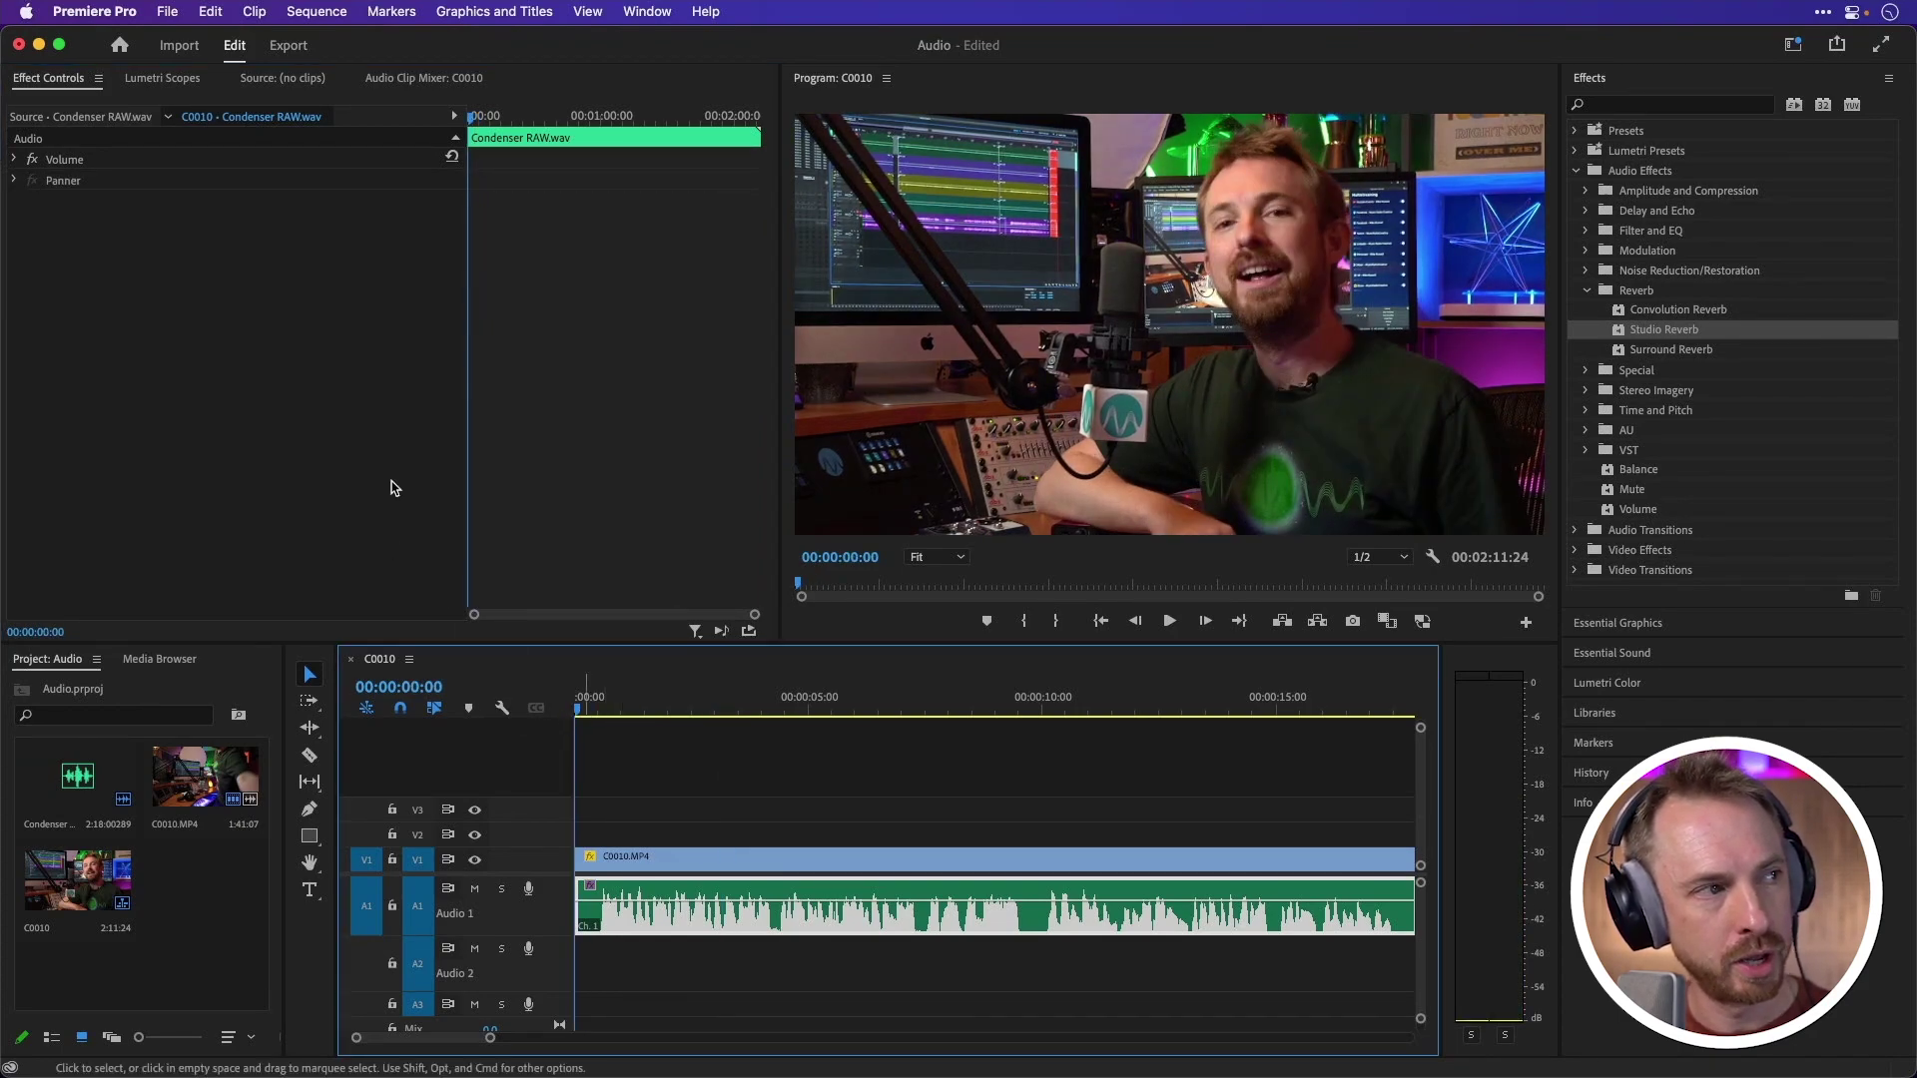
key(space)
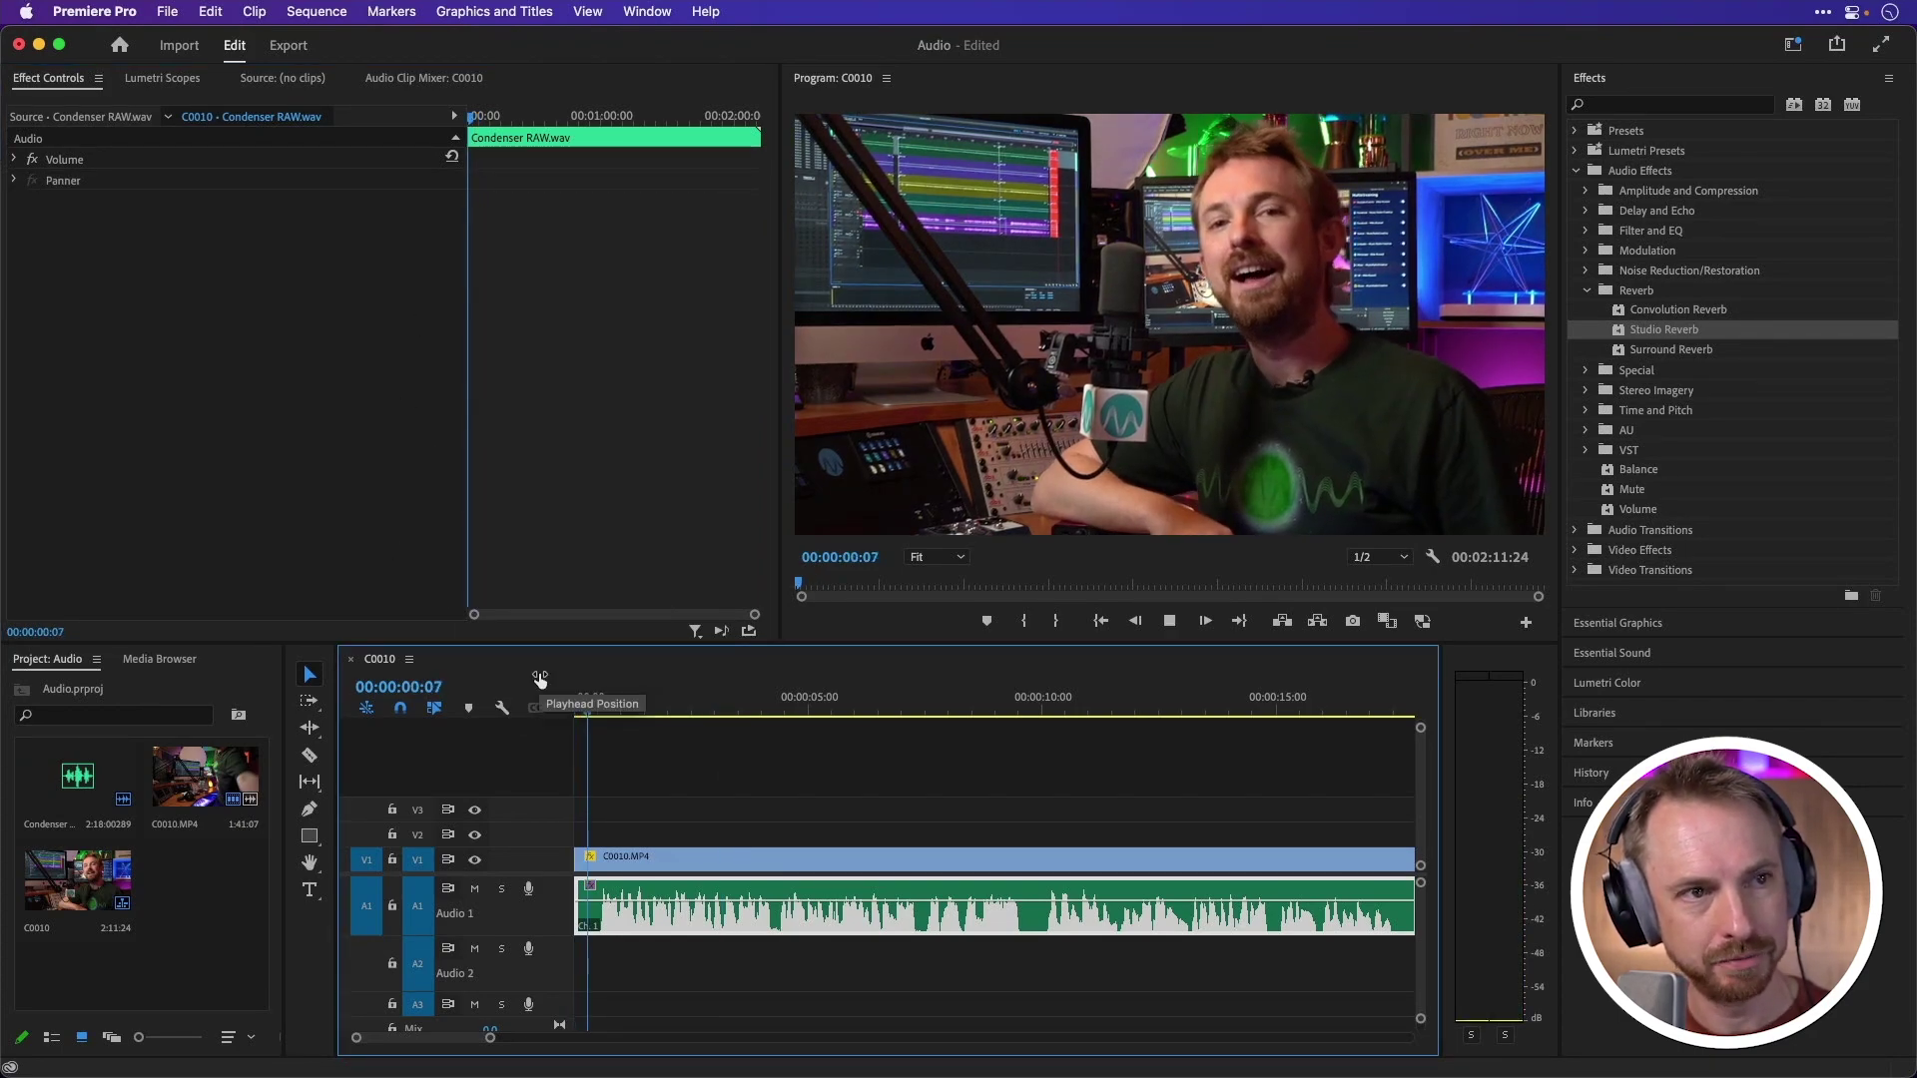
key(space)
drag(616, 703, 561, 704)
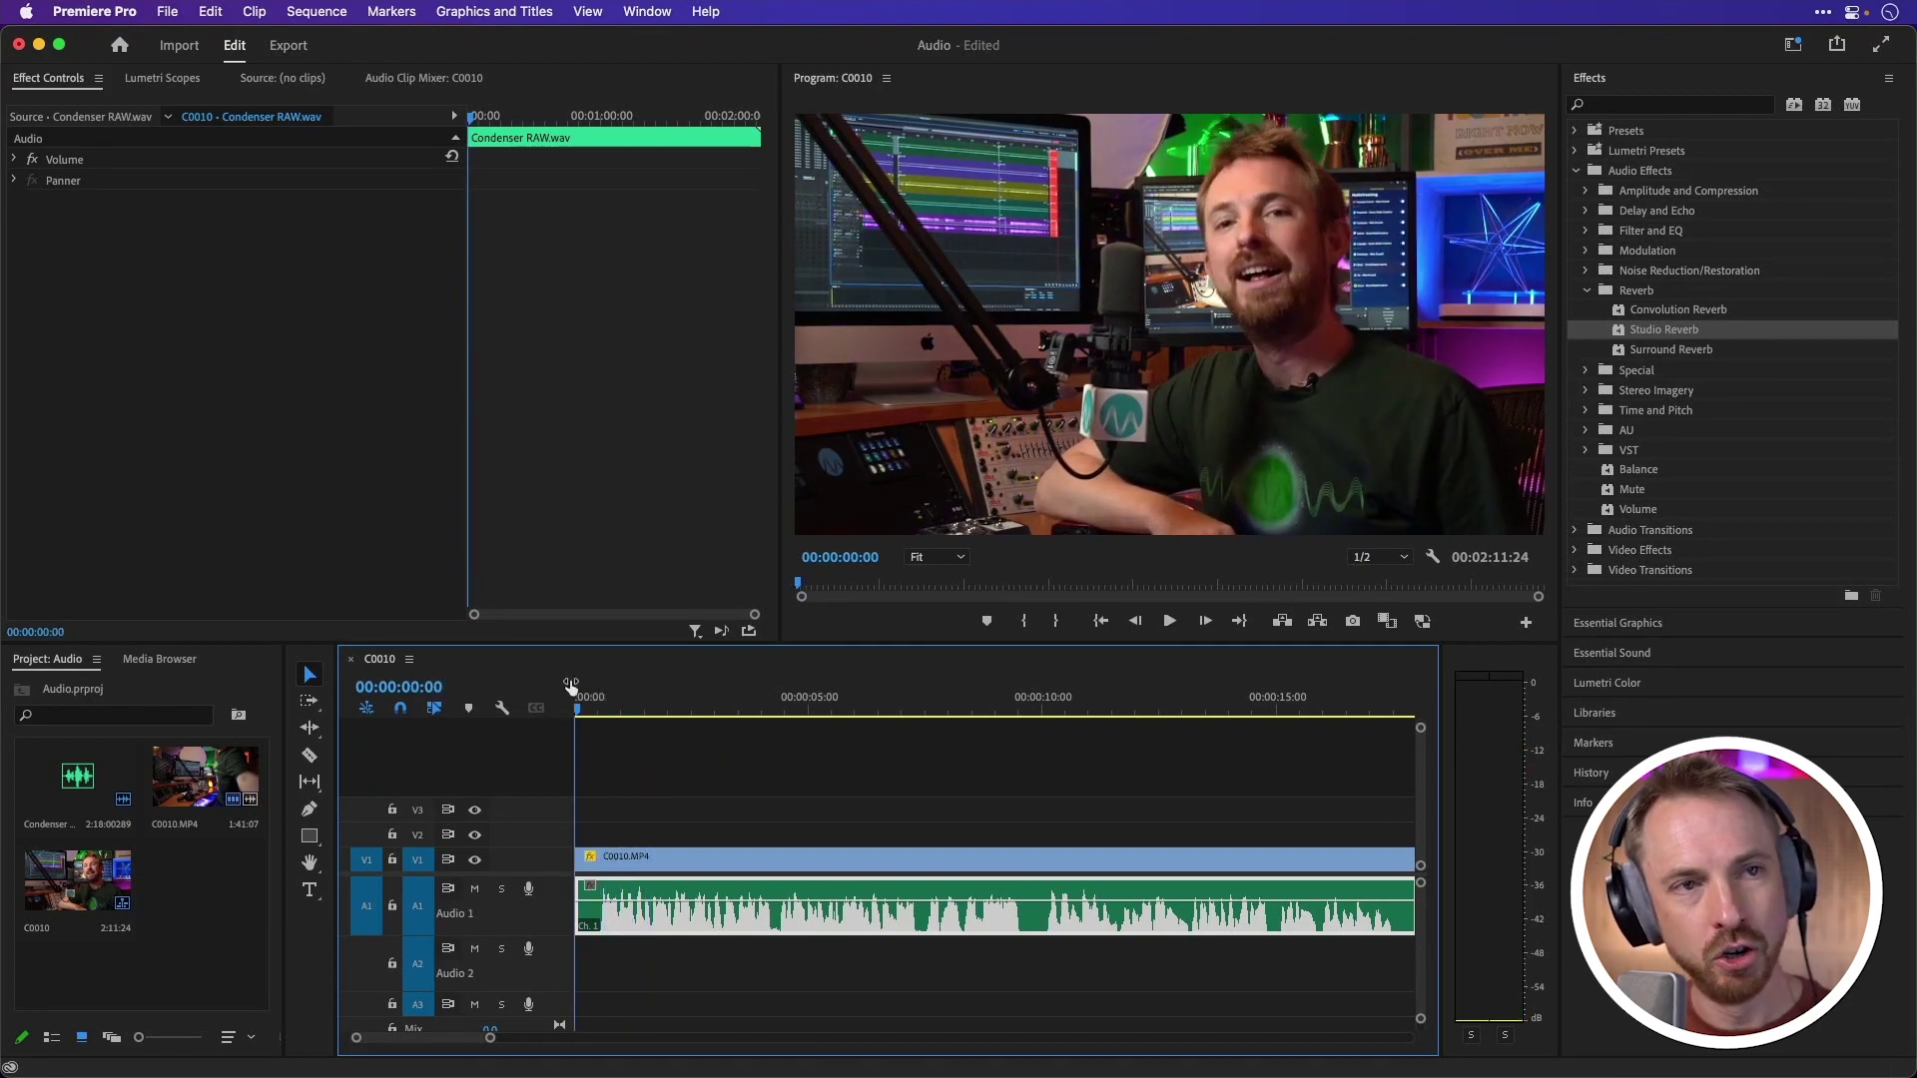
- Collapse the audio effects list, search the effects for "spa" to locate the saved Sparkle preset, and clear the search
click(1577, 170)
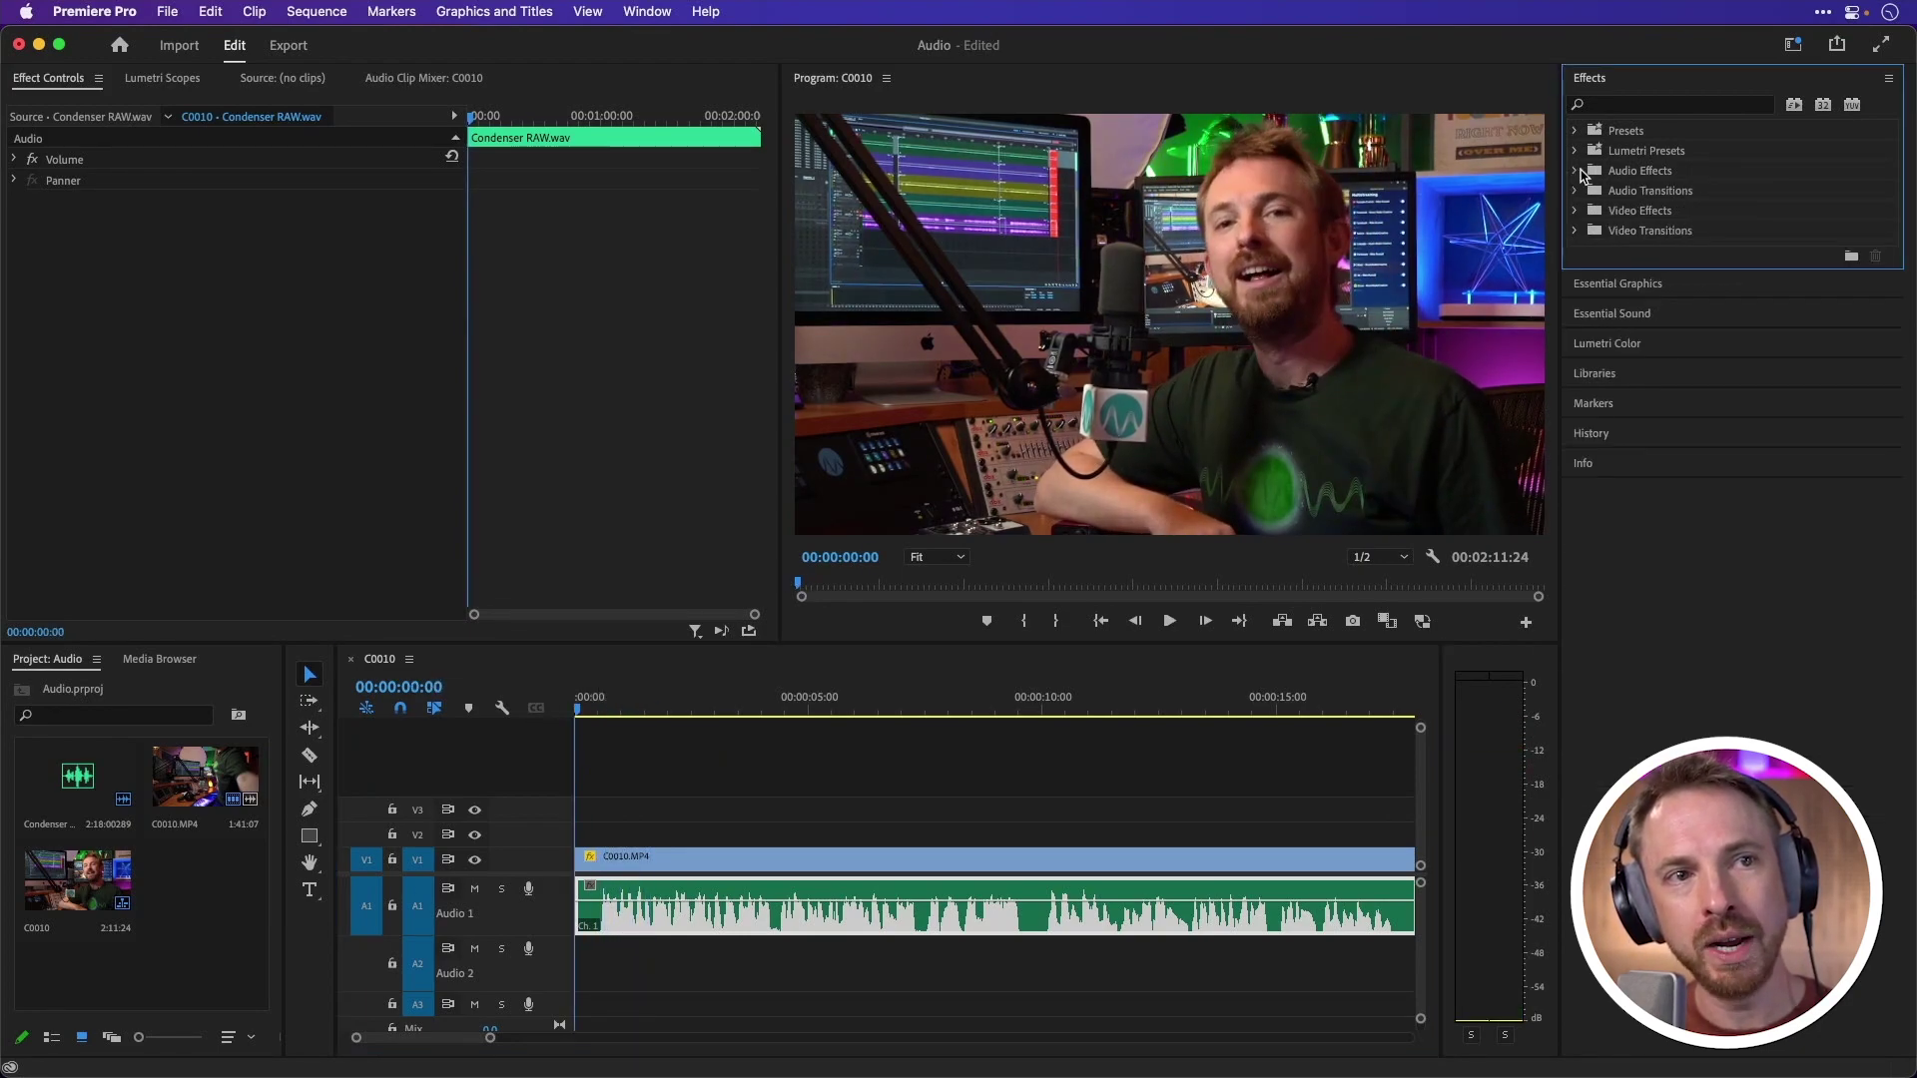
click(1598, 106)
text(spa)
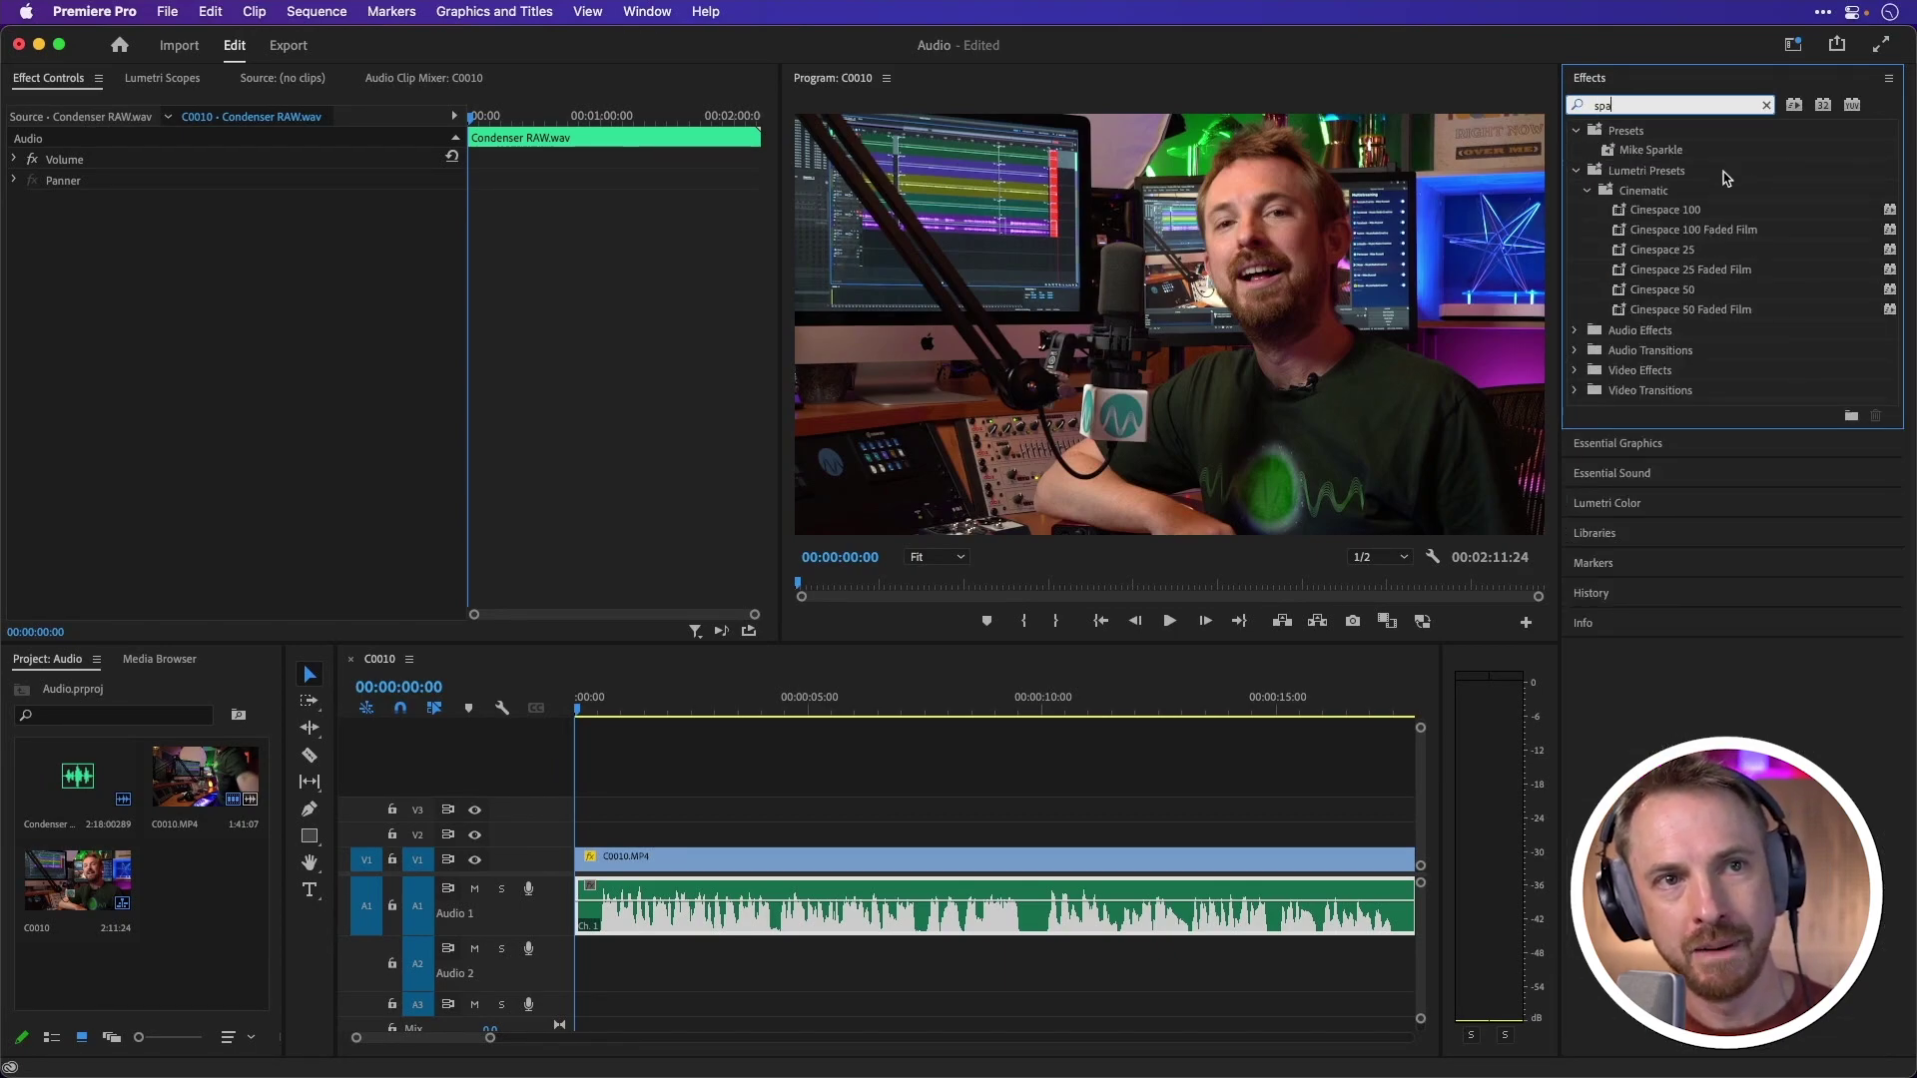
click(1766, 104)
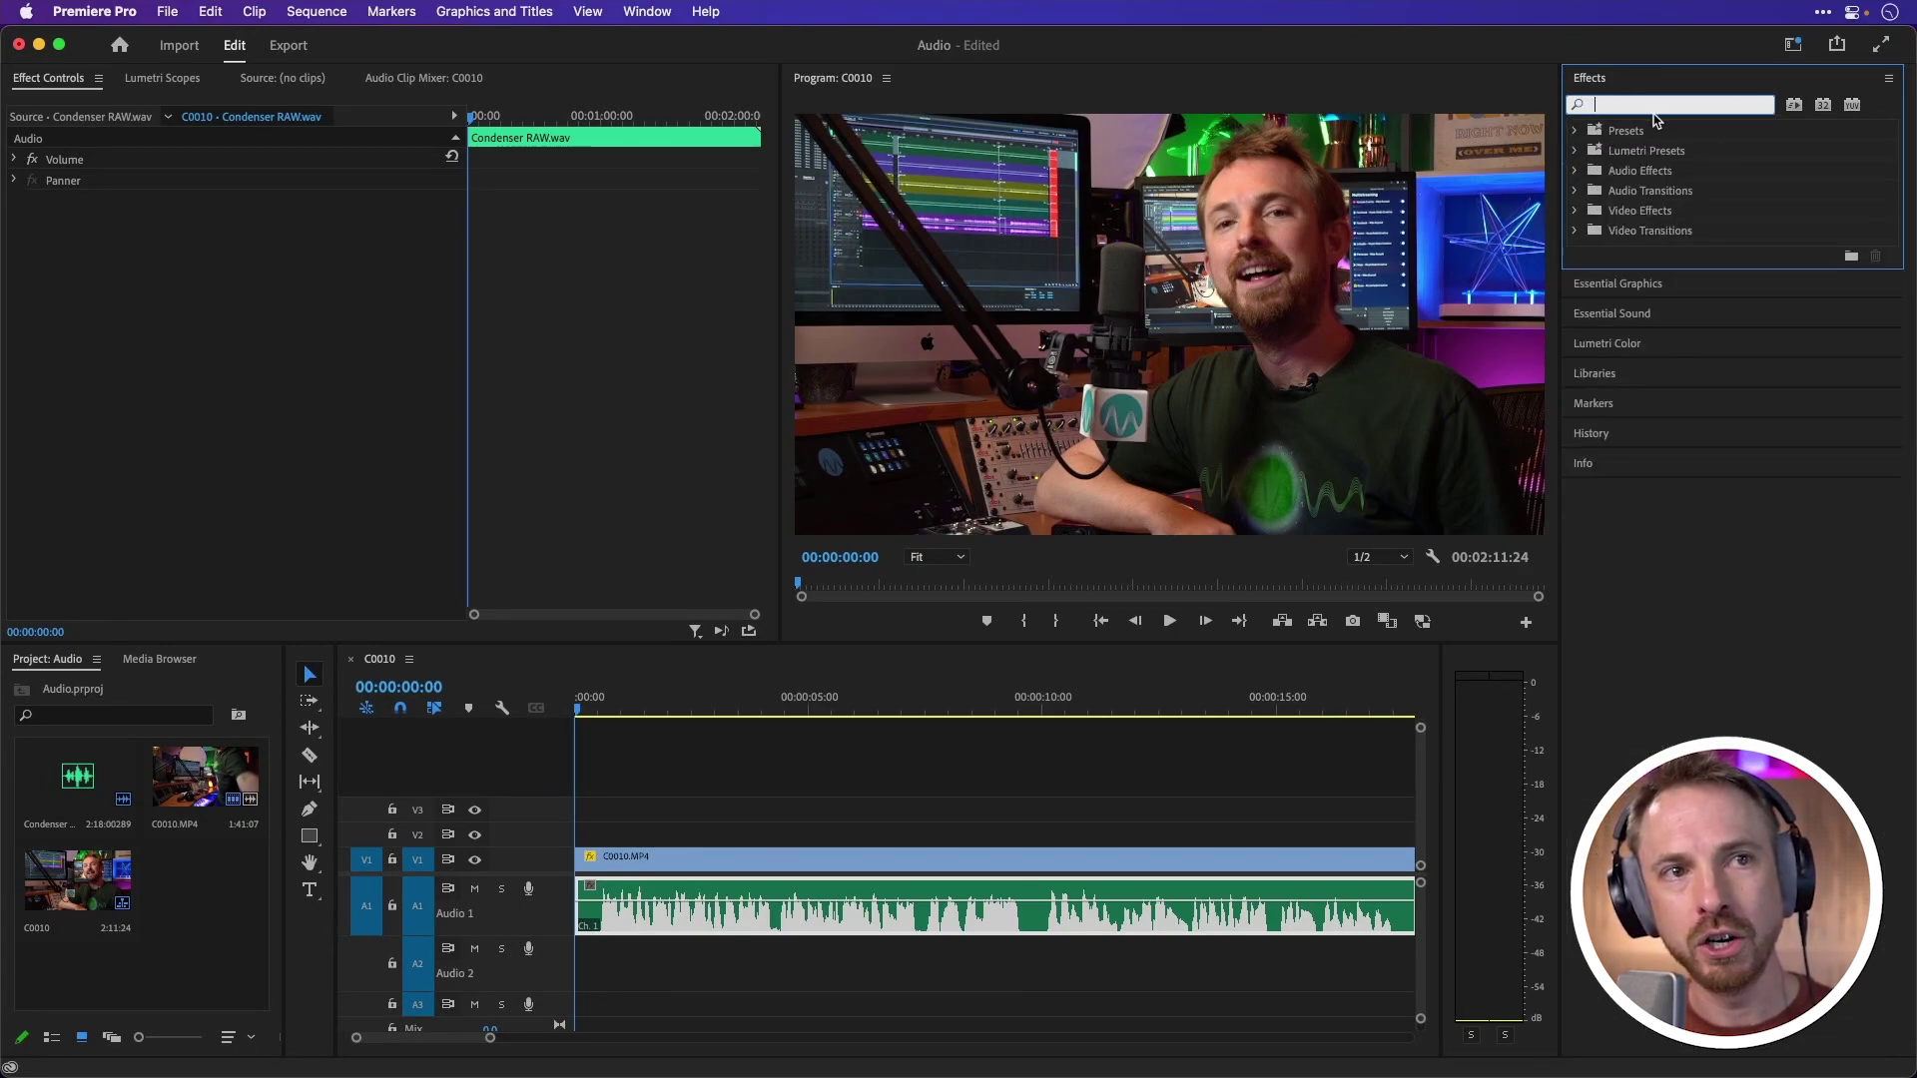
- Apply the saved Sparkle preset from the Presets folder to the A1 audio clip and audition the processed sound from the sequence start
click(1578, 132)
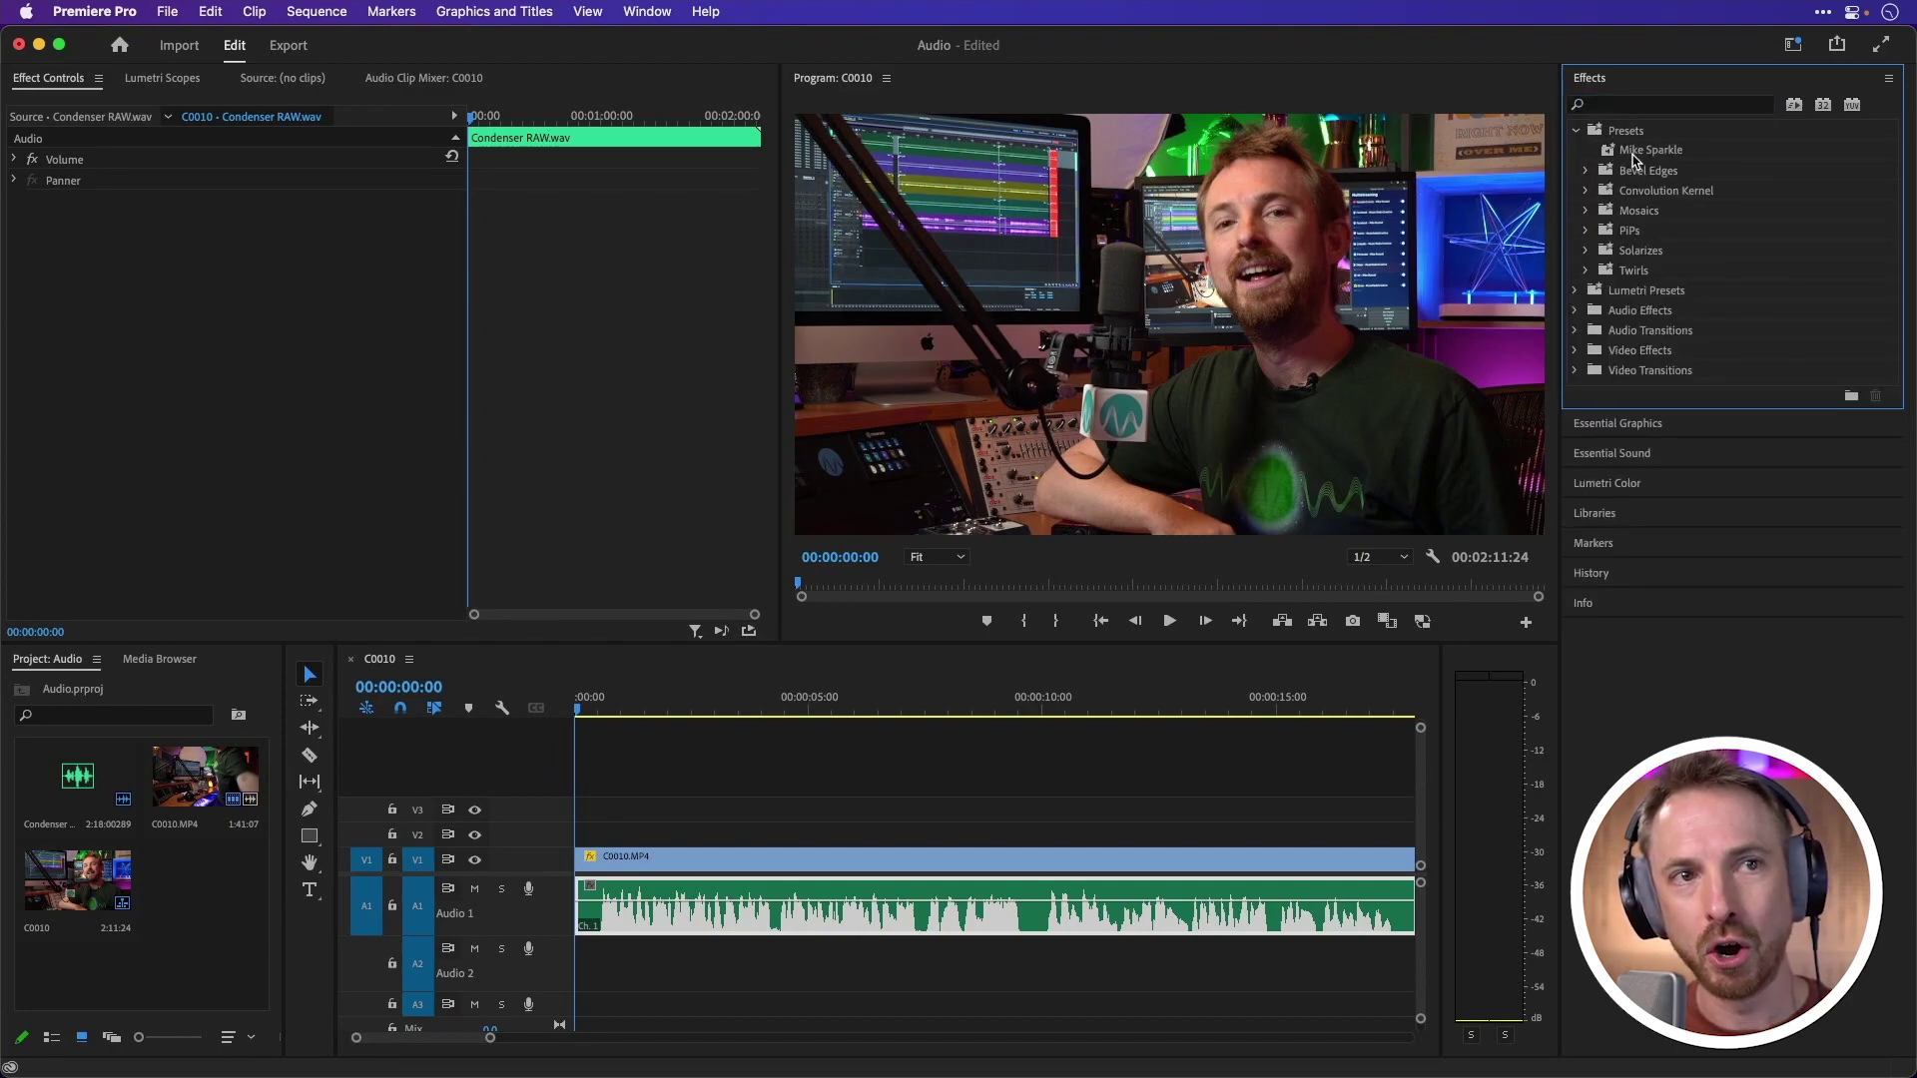
click(1679, 153)
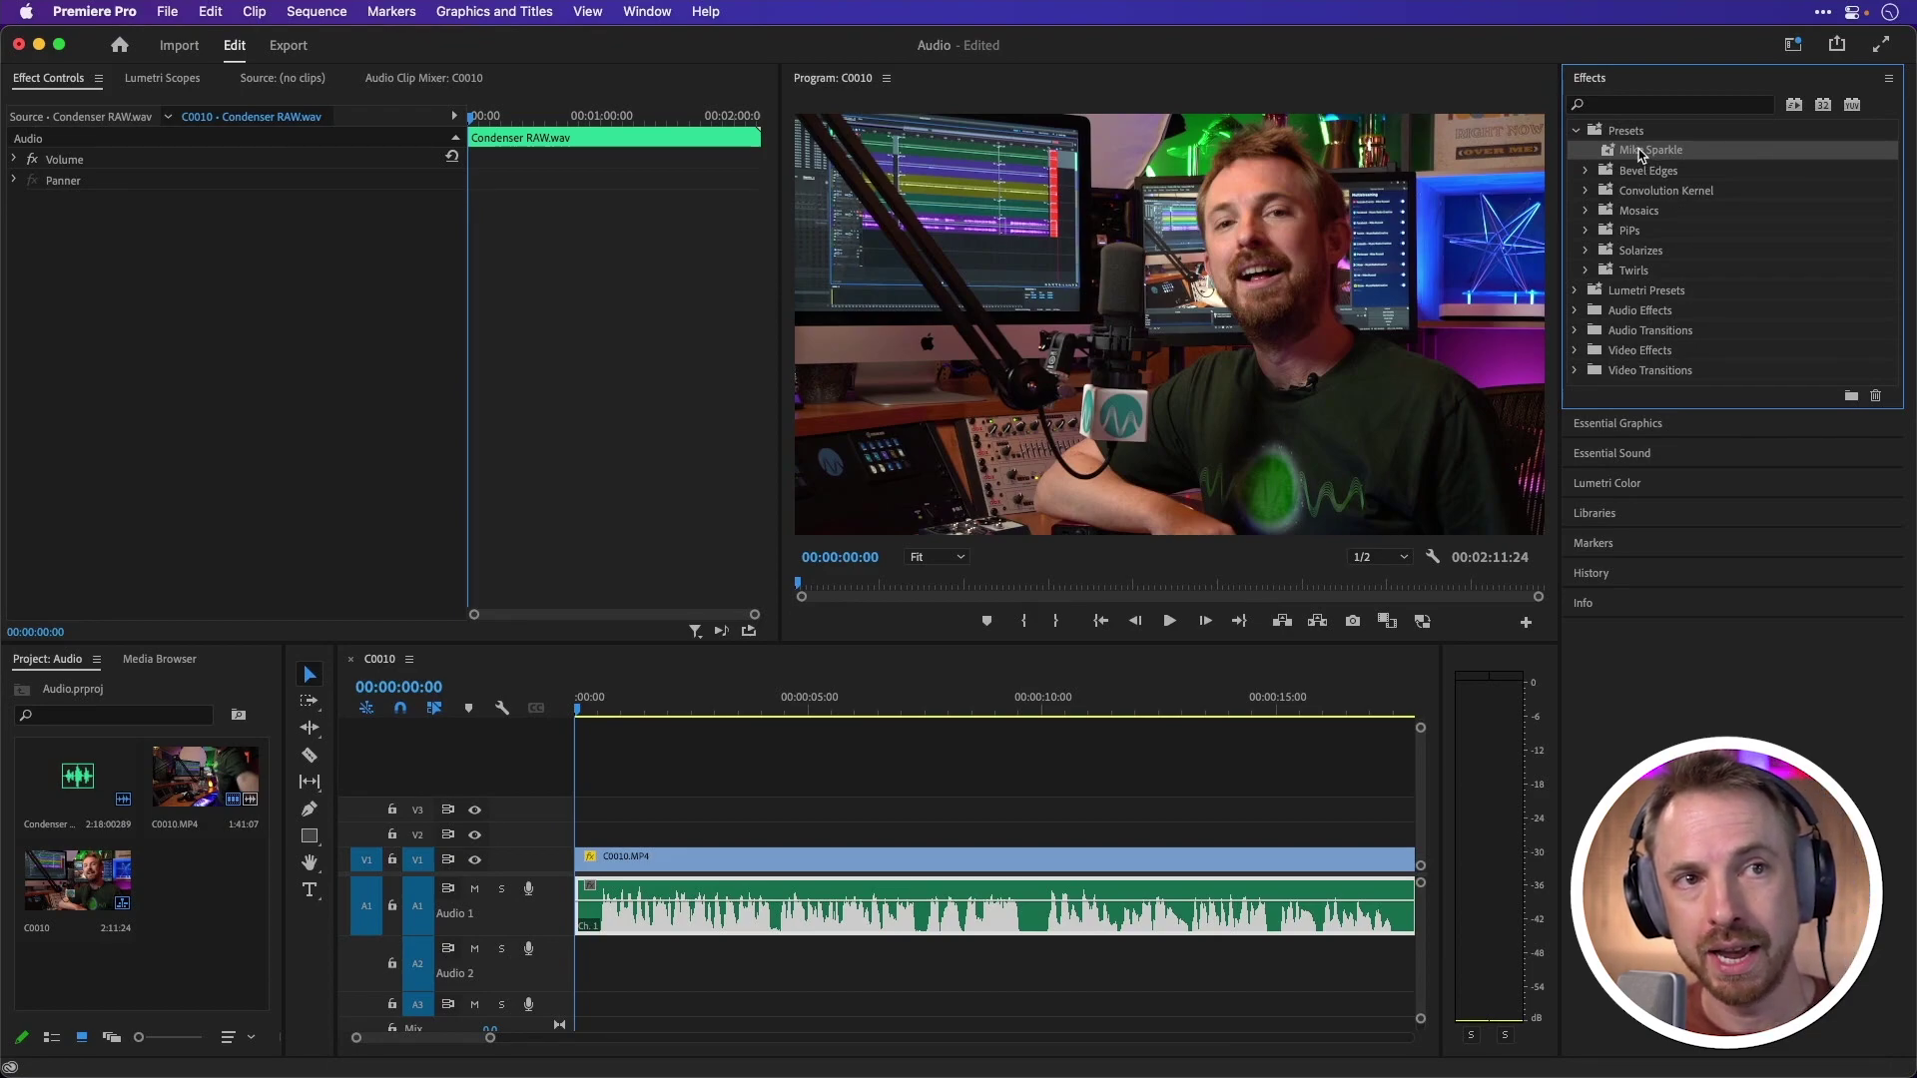
drag(1640, 155, 944, 889)
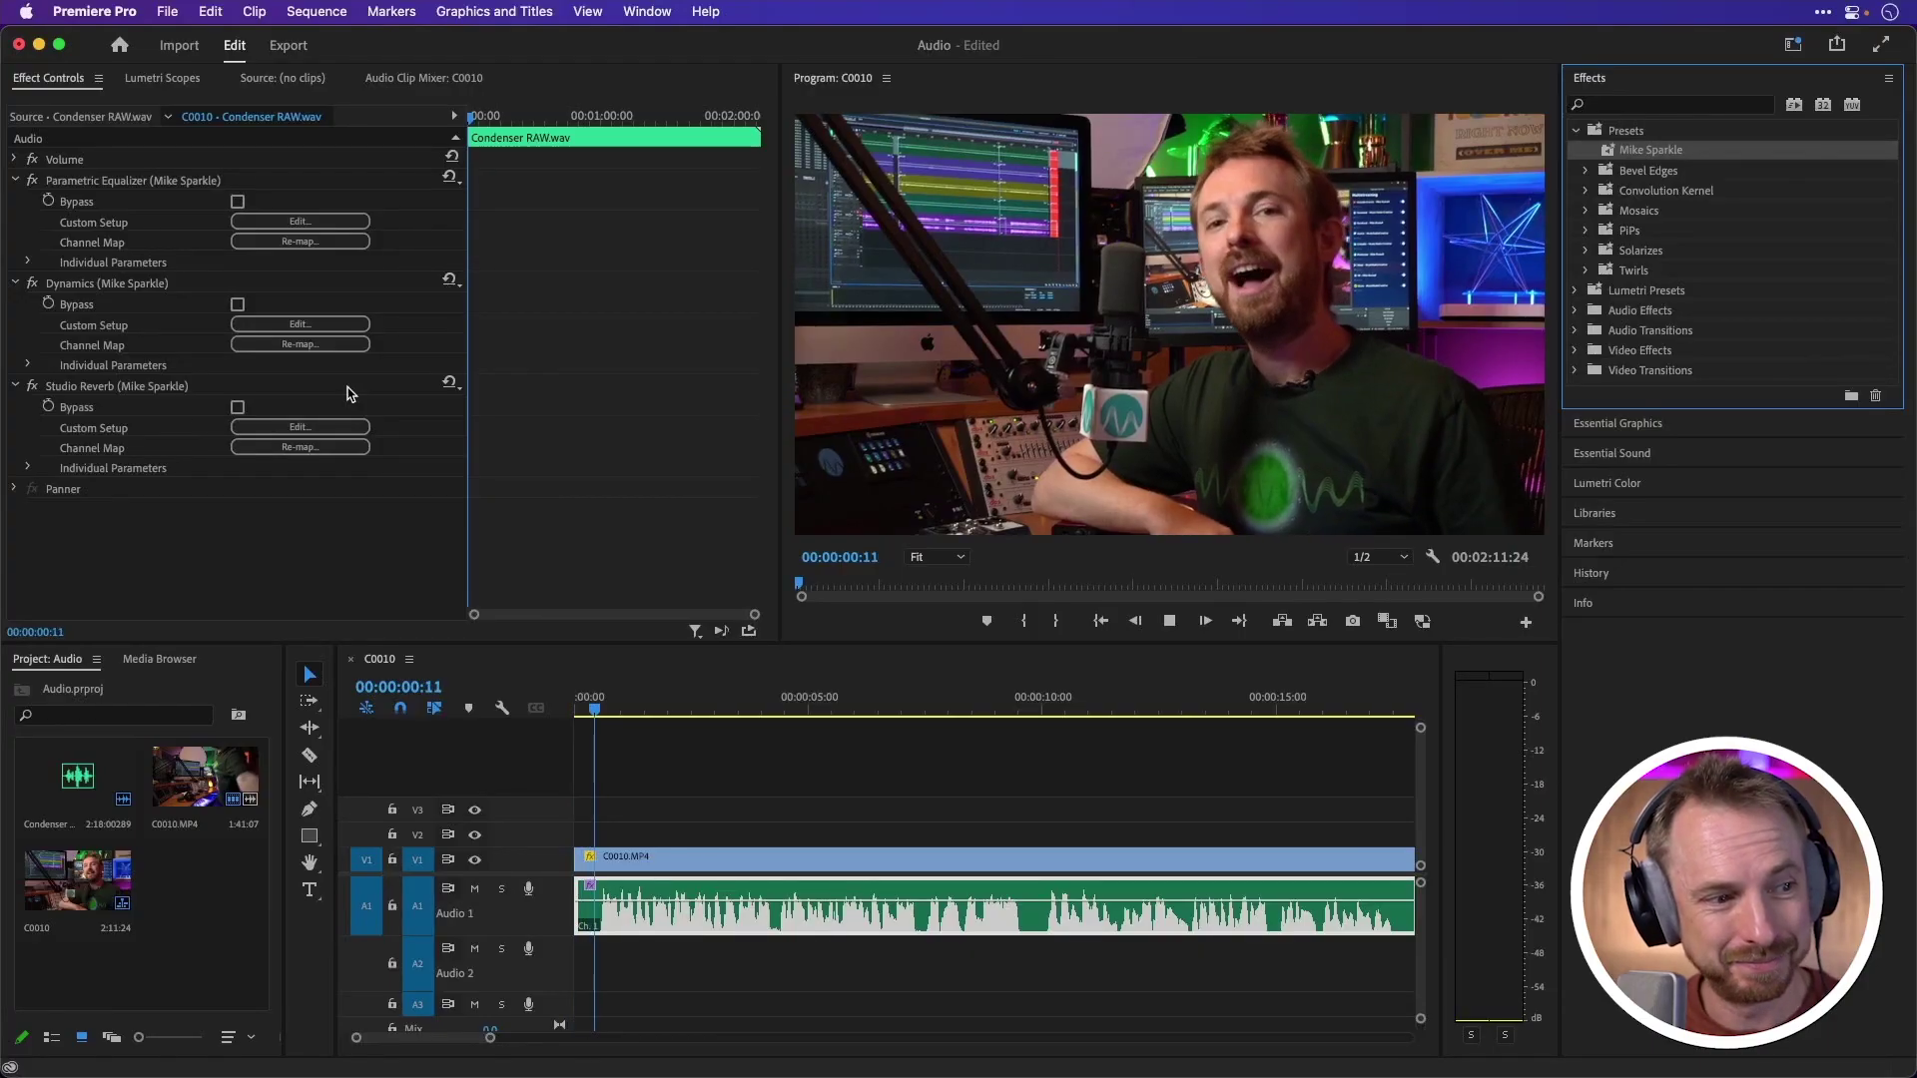
key(space)
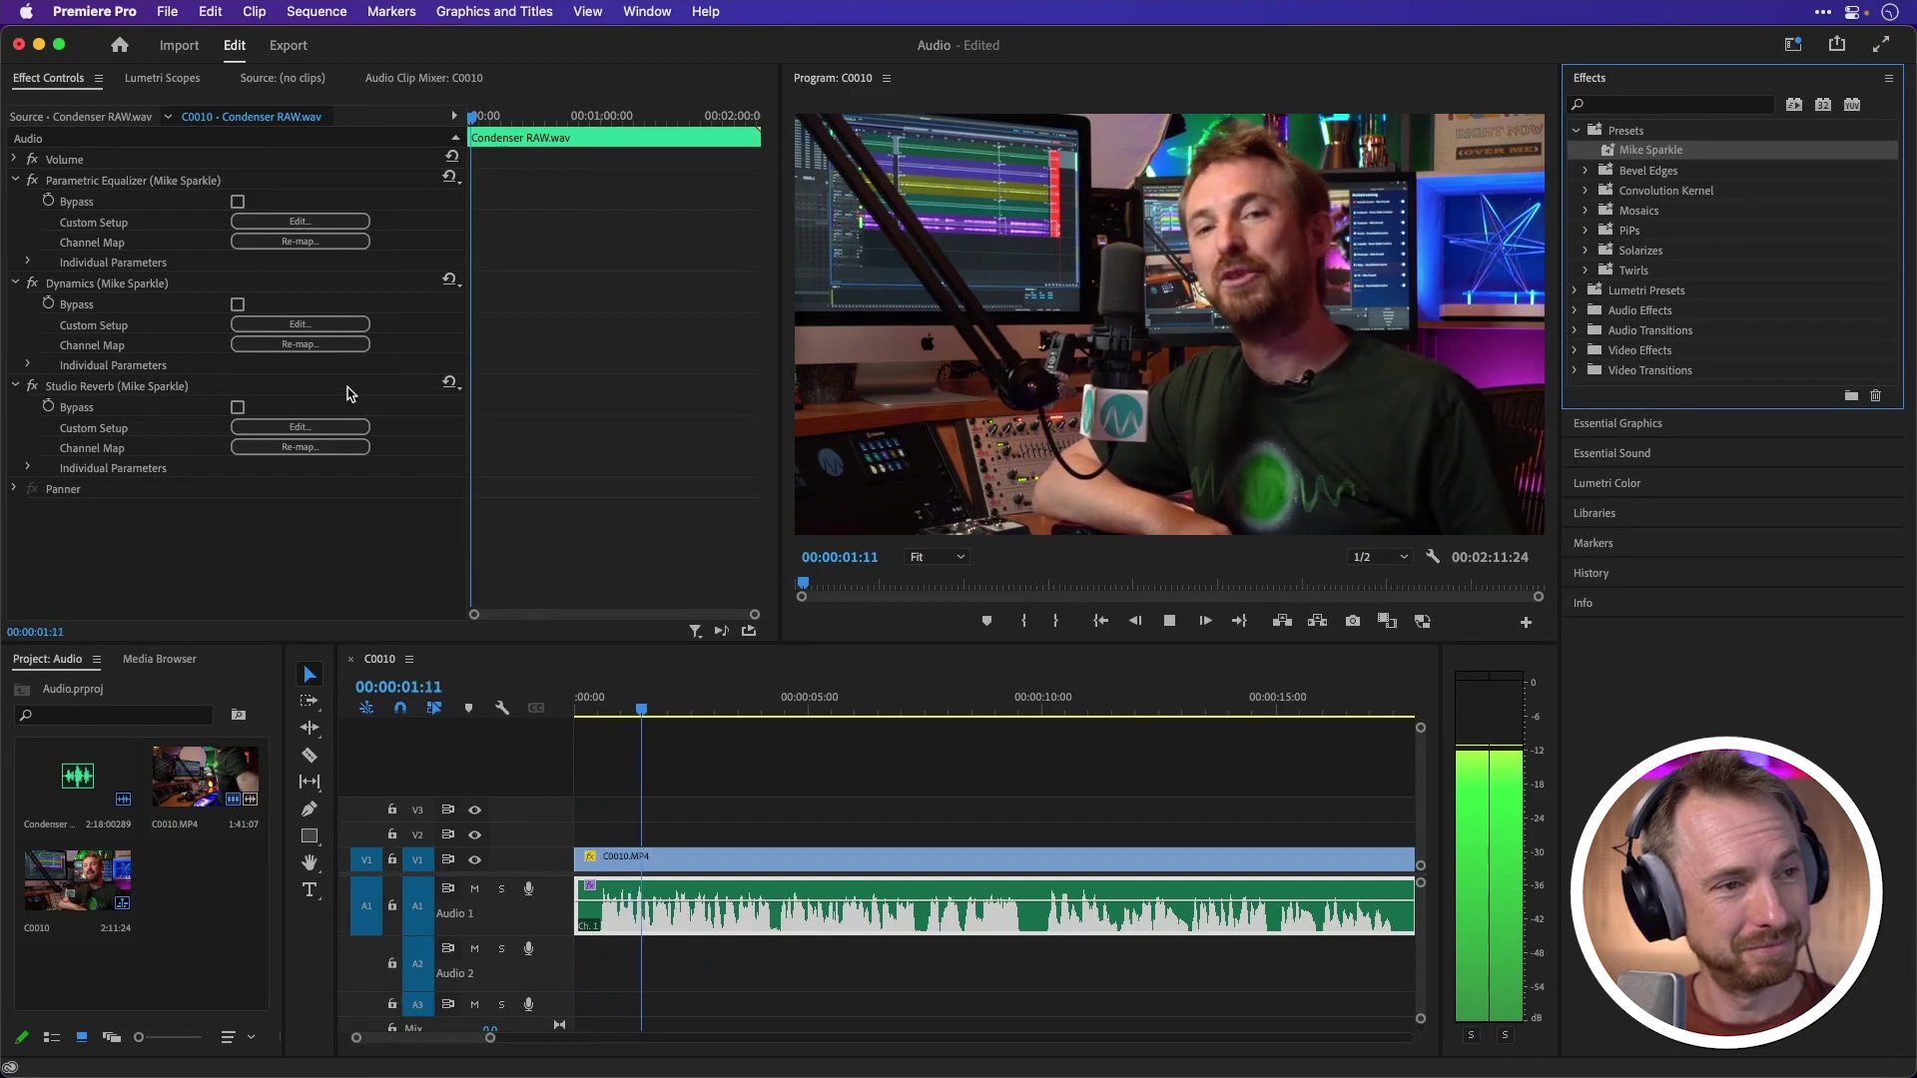
key(space)
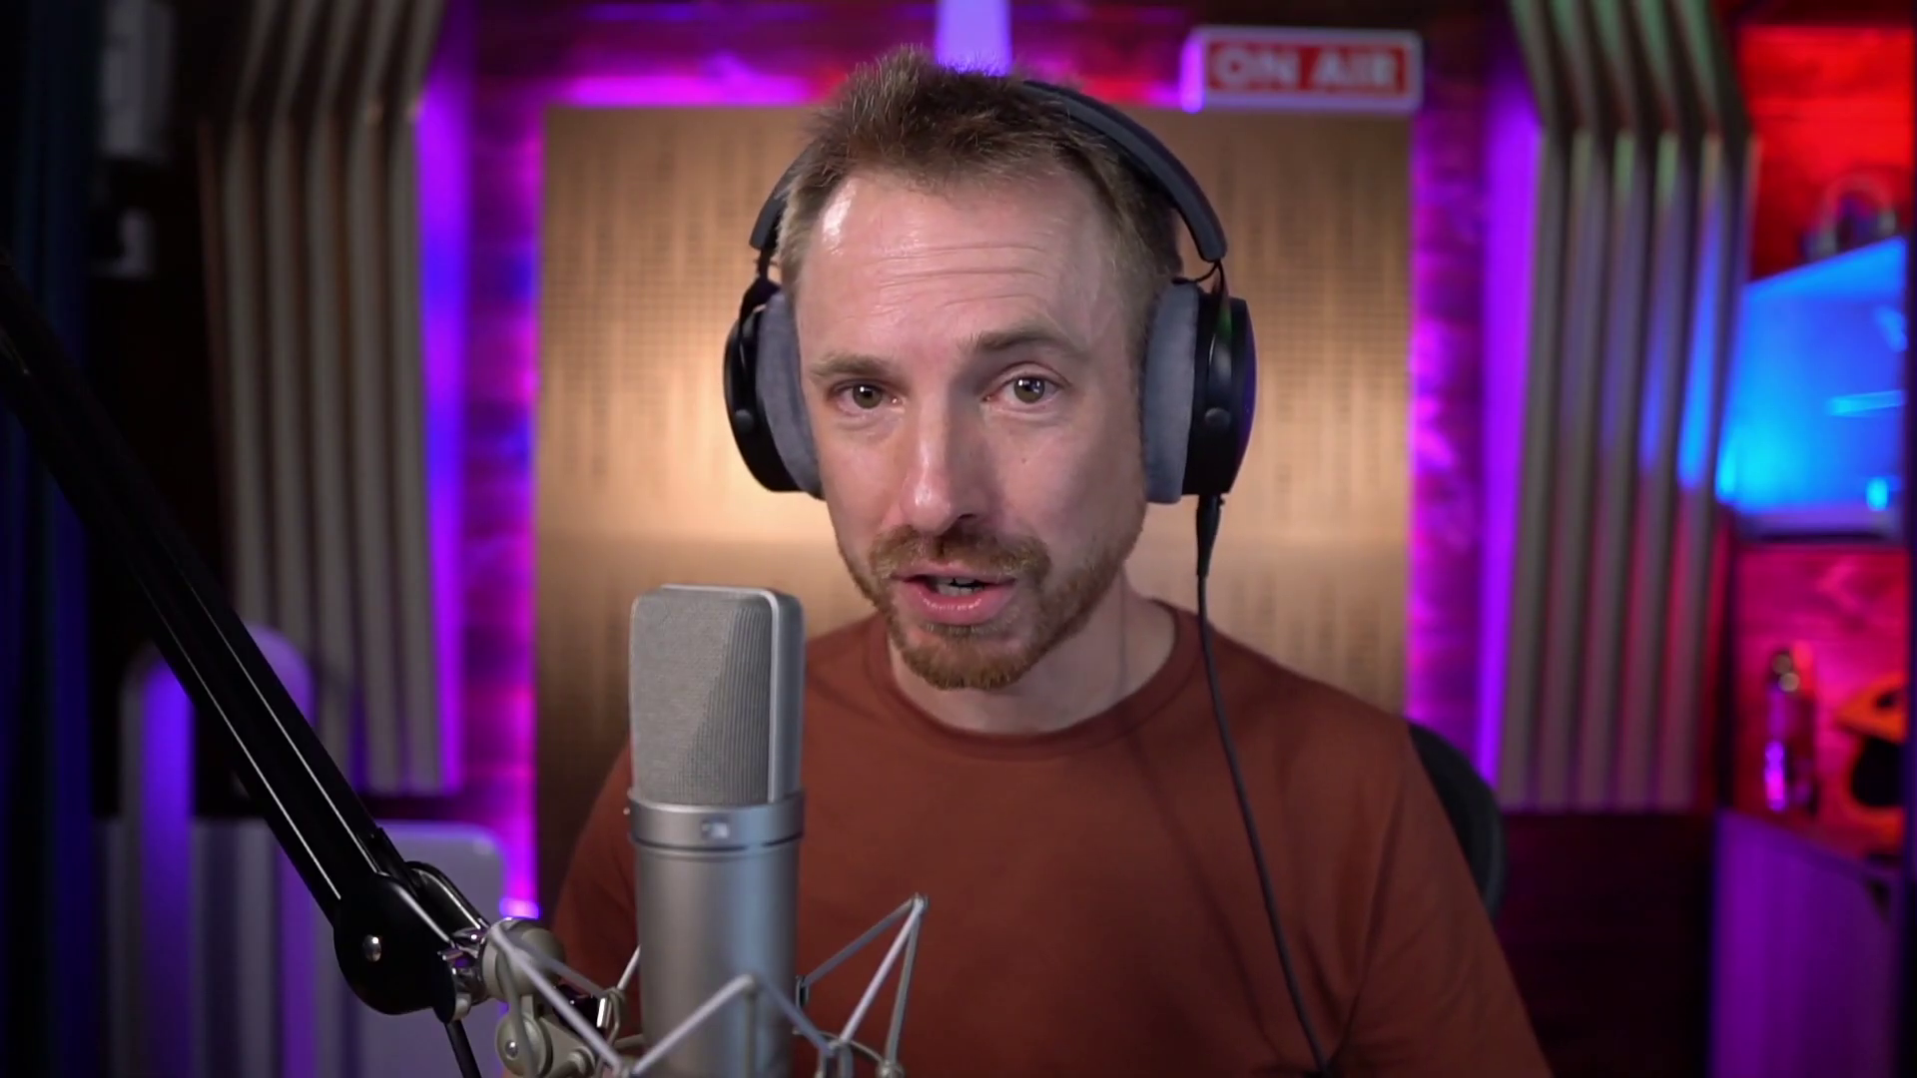